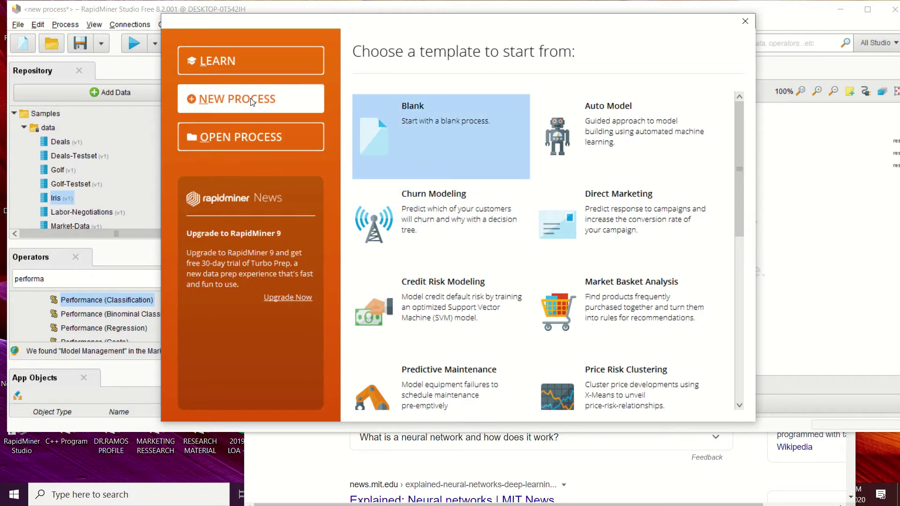
Start a blank process without saving the unnamed one, and place the Iris sample data set on the process canvas.
{"action": "left_click", "coordinate": [421, 120]}
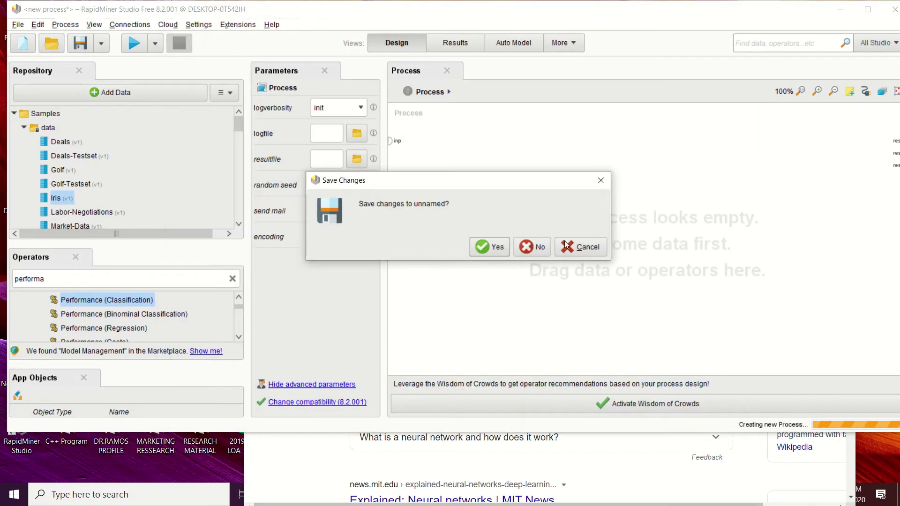
{"action": "left_click", "coordinate": [539, 247]}
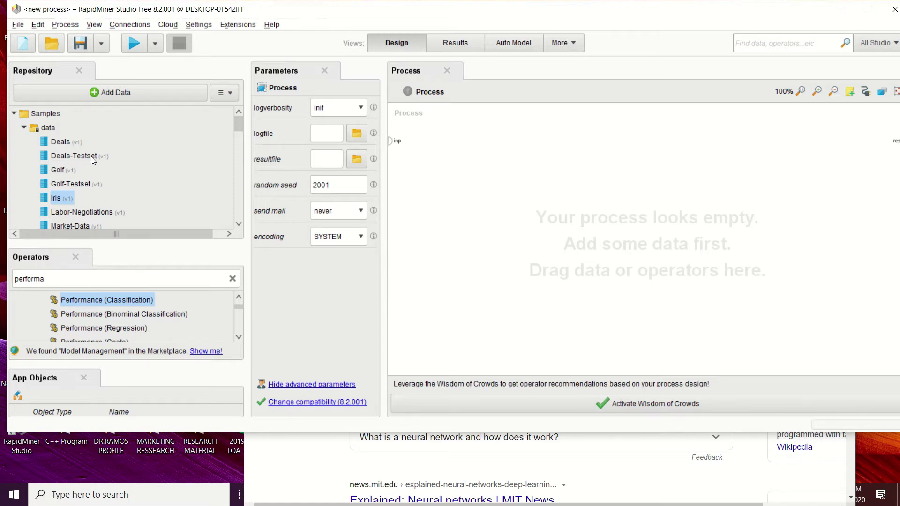
{"action": "left_click", "coordinate": [26, 128]}
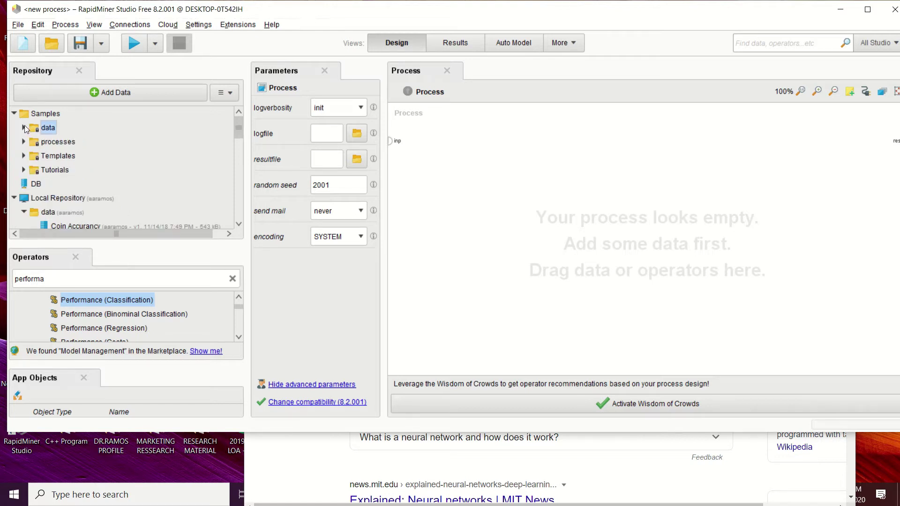
{"action": "left_click", "coordinate": [24, 128]}
{"action": "scroll", "coordinate": [70, 184], "scroll_direction": "down", "scroll_amount": 2}
{"action": "mouse_move", "coordinate": [71, 186]}
{"action": "scroll", "coordinate": [73, 190], "scroll_direction": "up", "scroll_amount": 2}
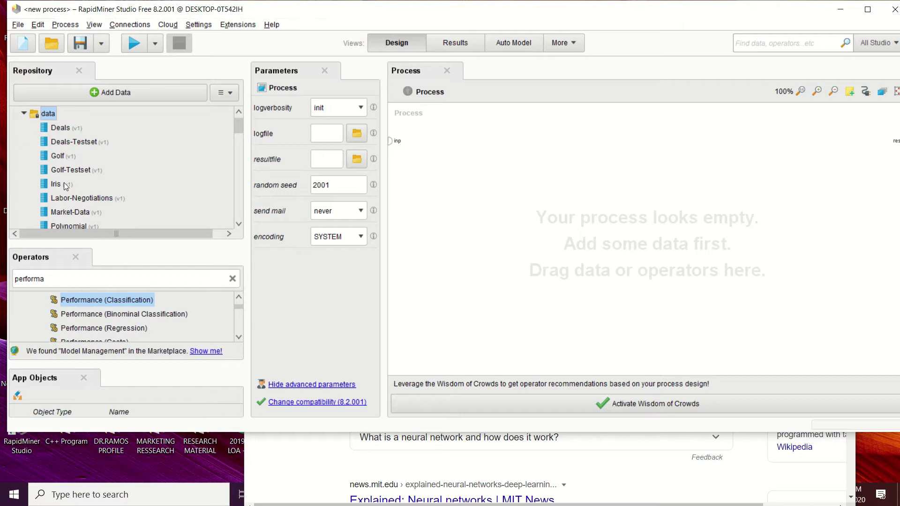
{"action": "left_click", "coordinate": [59, 185]}
{"action": "left_click_drag", "start_coordinate": [57, 184], "coordinate": [361, 175]}
{"action": "left_click_drag", "start_coordinate": [463, 165], "coordinate": [464, 167]}
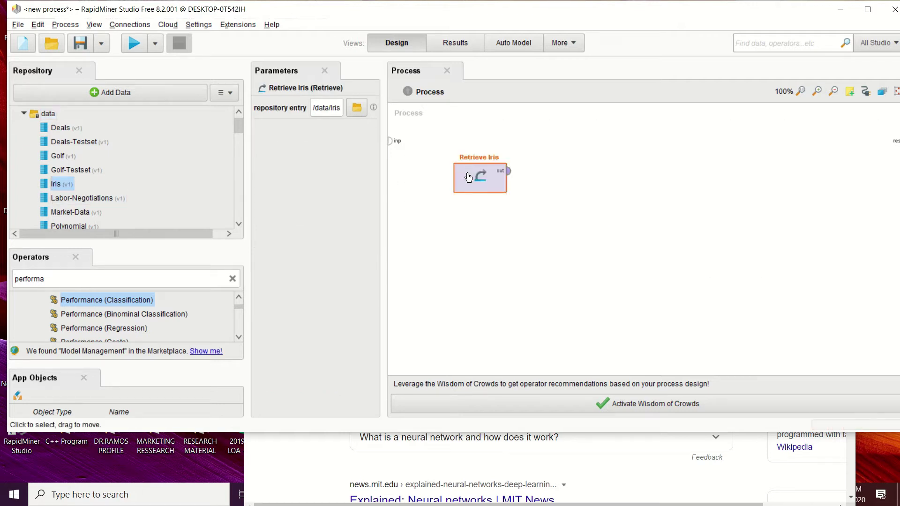
Connect the output of Retrieve Iris to the process result port and run the process.
{"action": "left_click_drag", "start_coordinate": [510, 15], "coordinate": [436, 23]}
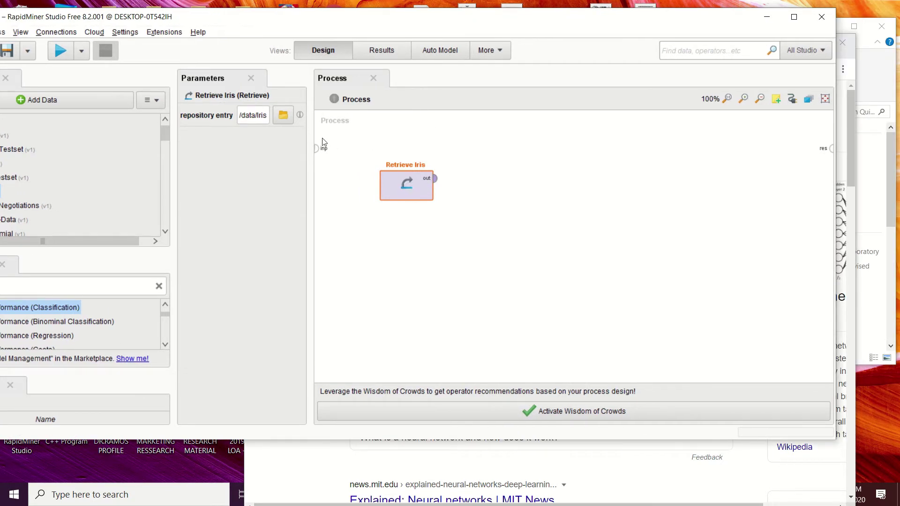
{"action": "mouse_move", "coordinate": [420, 191]}
{"action": "left_mouse_down"}
{"action": "mouse_move", "coordinate": [415, 161]}
{"action": "mouse_move", "coordinate": [832, 150]}
{"action": "left_mouse_up"}
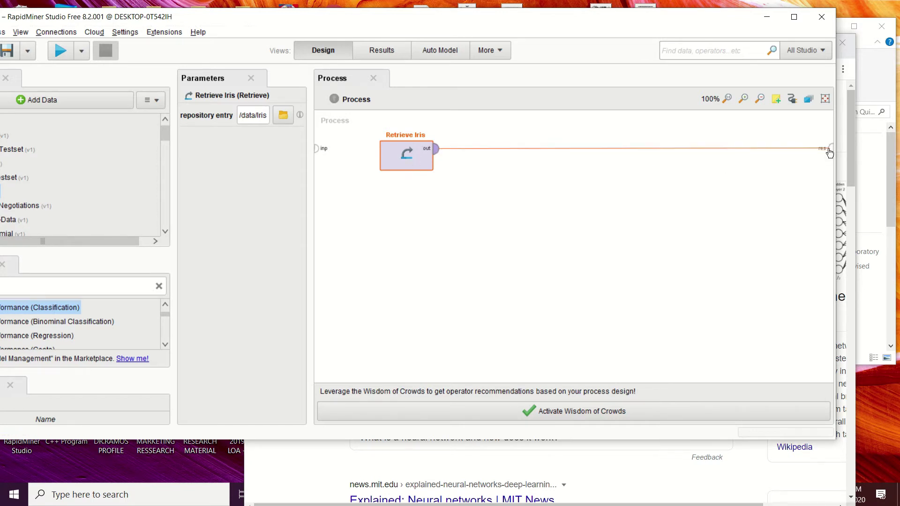
{"action": "left_click", "coordinate": [831, 150]}
{"action": "left_click_drag", "start_coordinate": [515, 24], "coordinate": [563, 23]}
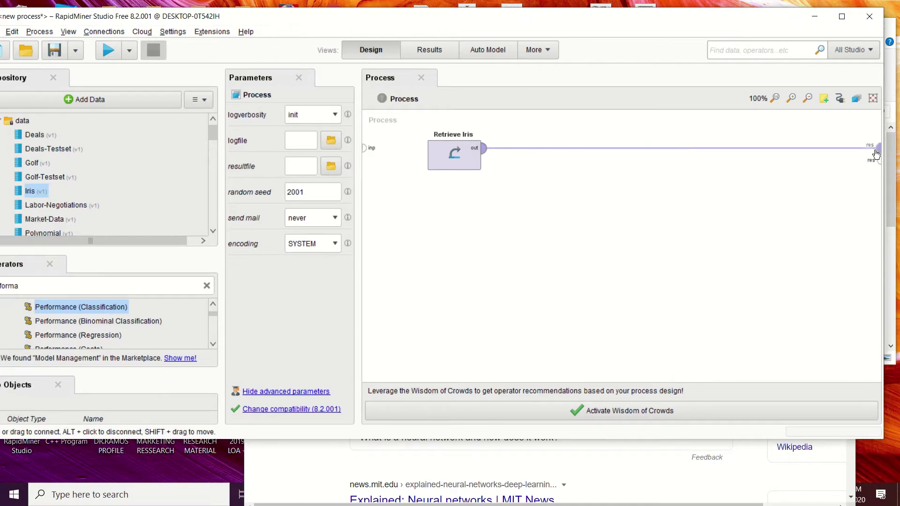
{"action": "left_click_drag", "start_coordinate": [437, 28], "coordinate": [474, 31]}
{"action": "left_click", "coordinate": [145, 54]}
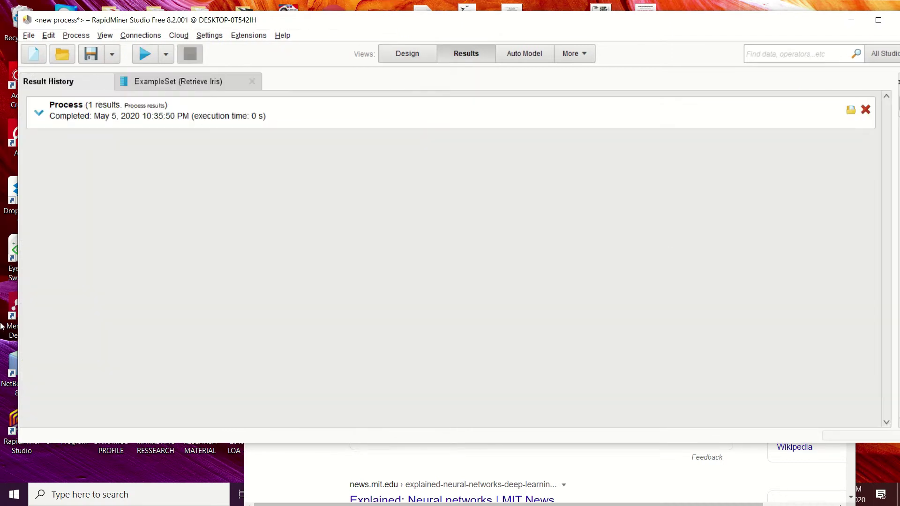
Examine the Iris example set's data and the detailed statistics of the id, label, a1 and a2 attributes.
{"action": "left_click", "coordinate": [203, 84]}
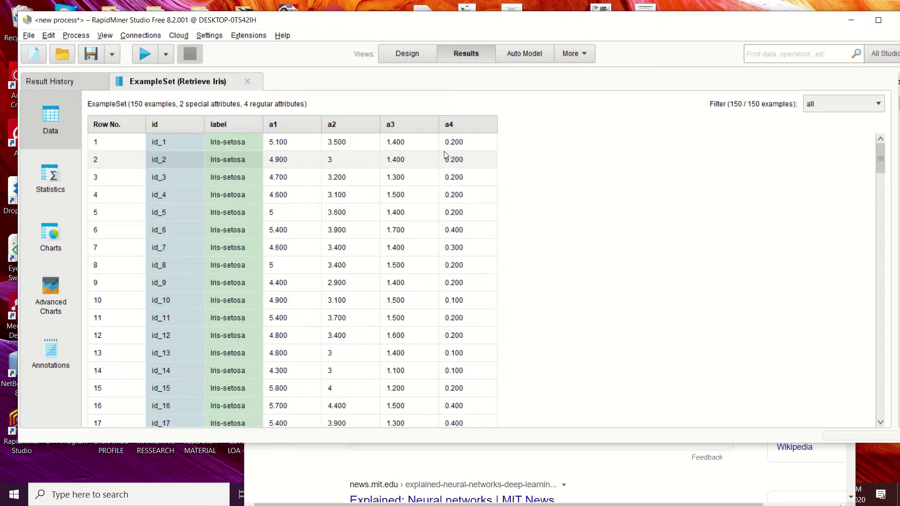
{"action": "left_click", "coordinate": [51, 181]}
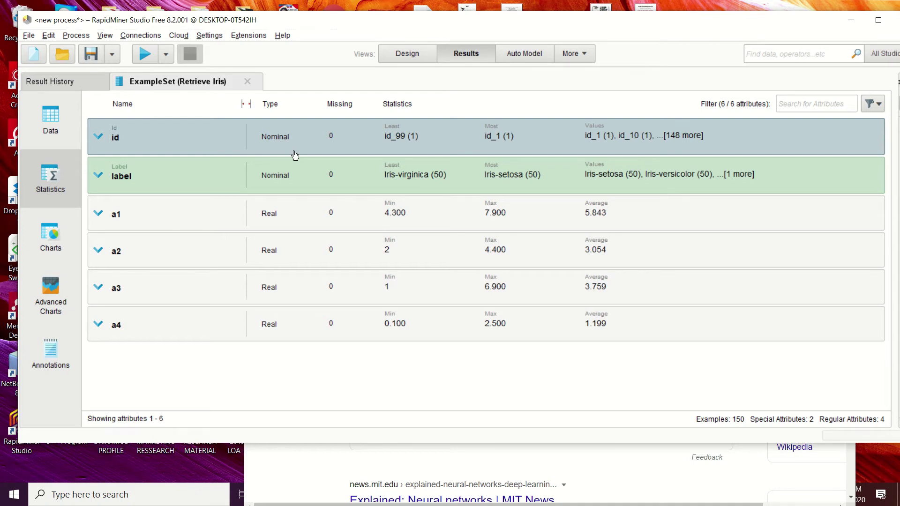
{"action": "left_click", "coordinate": [394, 142]}
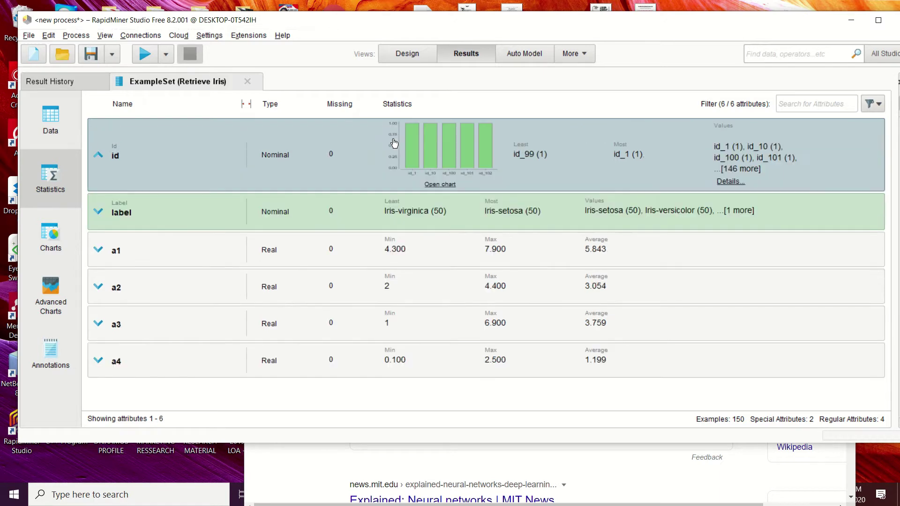
{"action": "left_click", "coordinate": [415, 218]}
{"action": "left_click", "coordinate": [452, 289]}
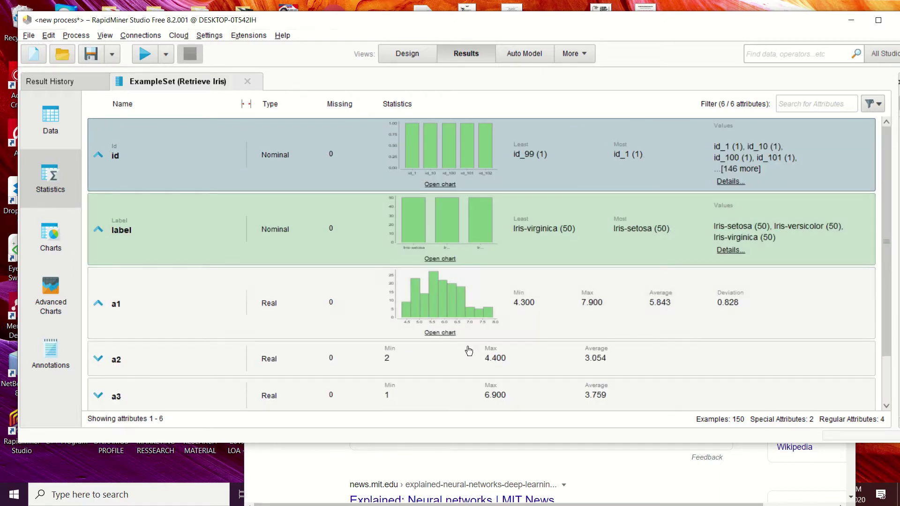
{"action": "scroll", "coordinate": [468, 333], "scroll_direction": "down", "scroll_amount": 1}
{"action": "left_click", "coordinate": [442, 331]}
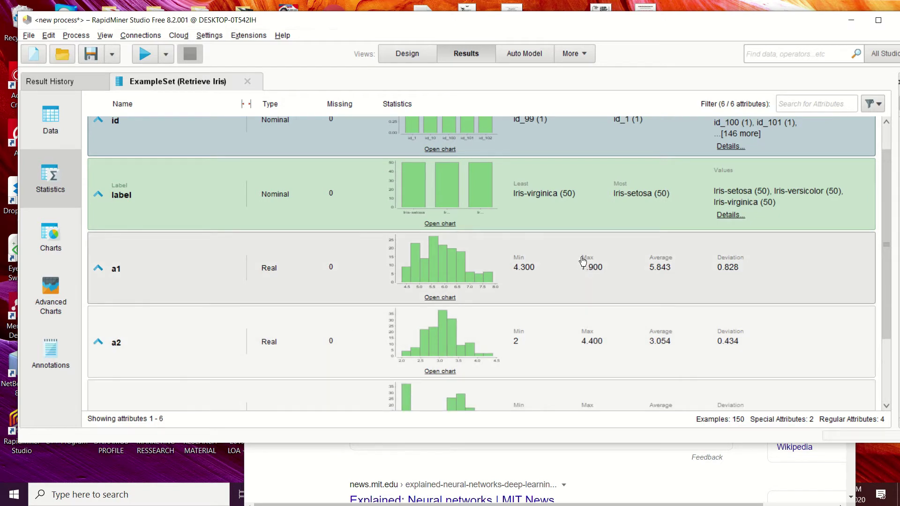
{"action": "scroll", "coordinate": [583, 261], "scroll_direction": "up", "scroll_amount": 1}
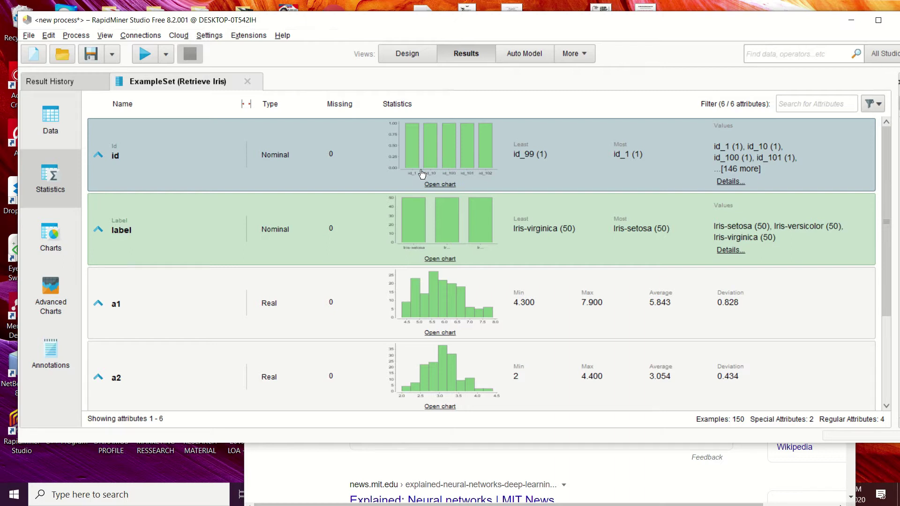
Return to the process design, disconnect Retrieve Iris from the result port, and add a Cross Validation operator beside it.
{"action": "left_click", "coordinate": [406, 56]}
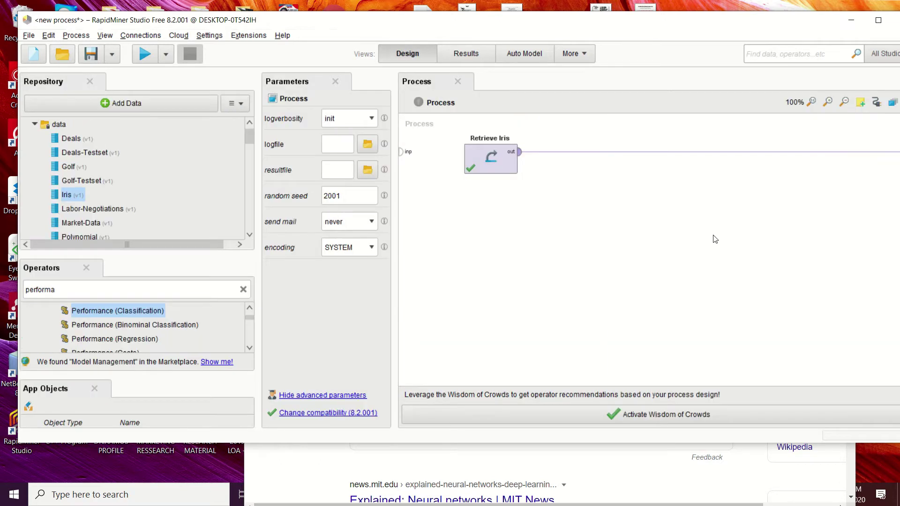
{"action": "left_click", "coordinate": [718, 152], "text": "alt"}
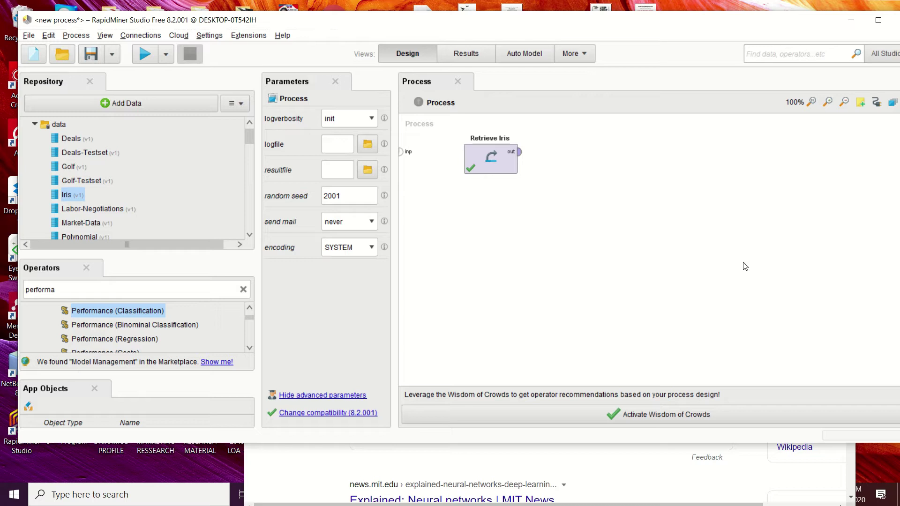
{"action": "left_click", "coordinate": [70, 292]}
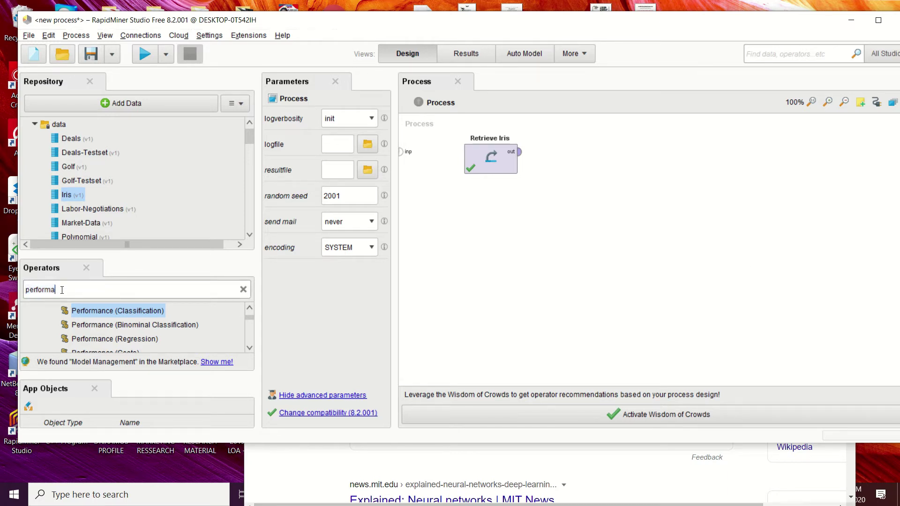
{"action": "type", "text": "cr"}
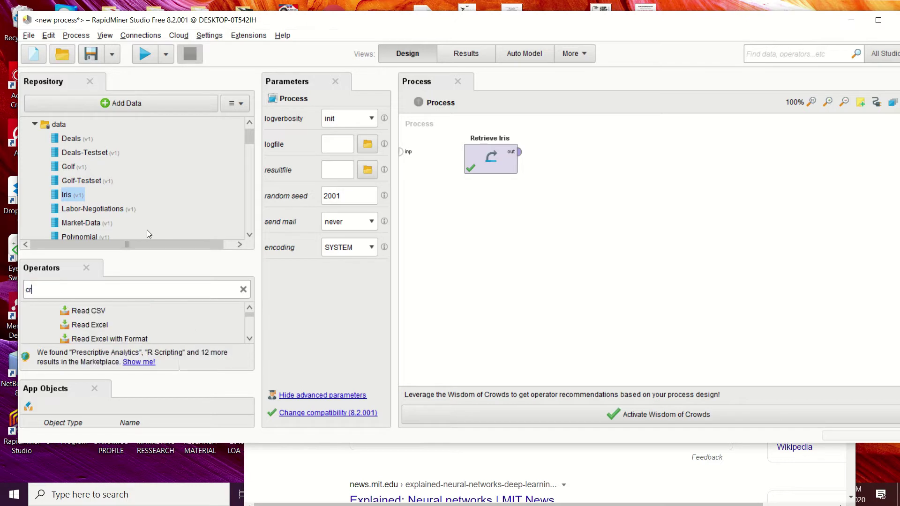
{"action": "type", "text": "oss validation"}
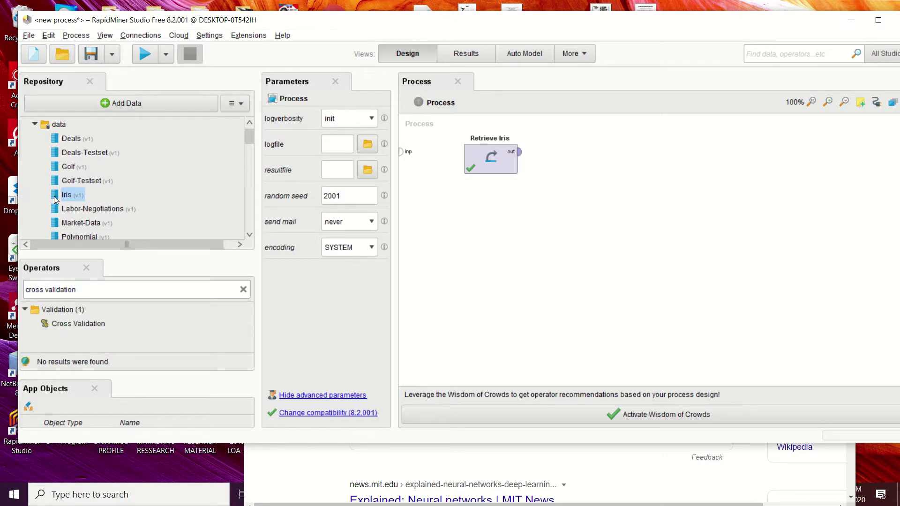
{"action": "left_click_drag", "start_coordinate": [70, 324], "coordinate": [609, 187]}
{"action": "left_click_drag", "start_coordinate": [590, 142], "coordinate": [592, 145]}
Connect the Retrieve Iris output to the exa input of Cross Validation and open the operator's subprocess.
{"action": "left_click", "coordinate": [521, 154]}
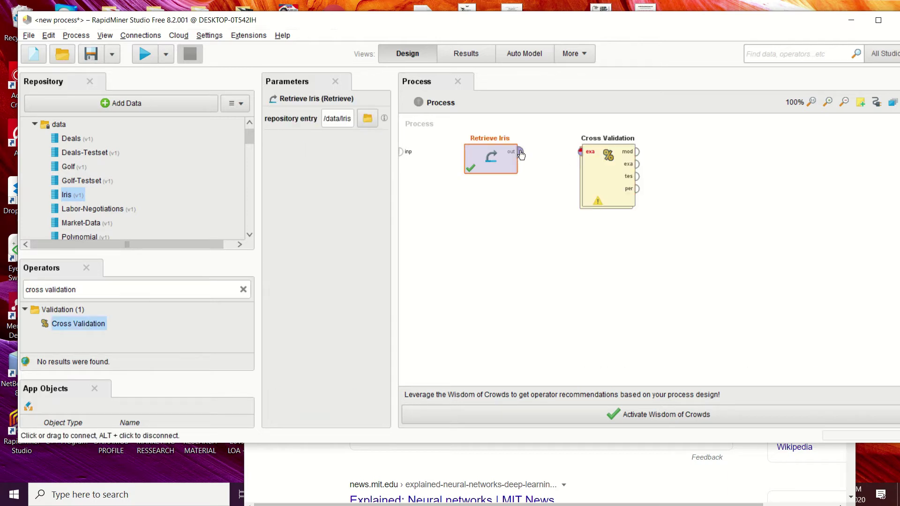
{"action": "left_click", "coordinate": [582, 152]}
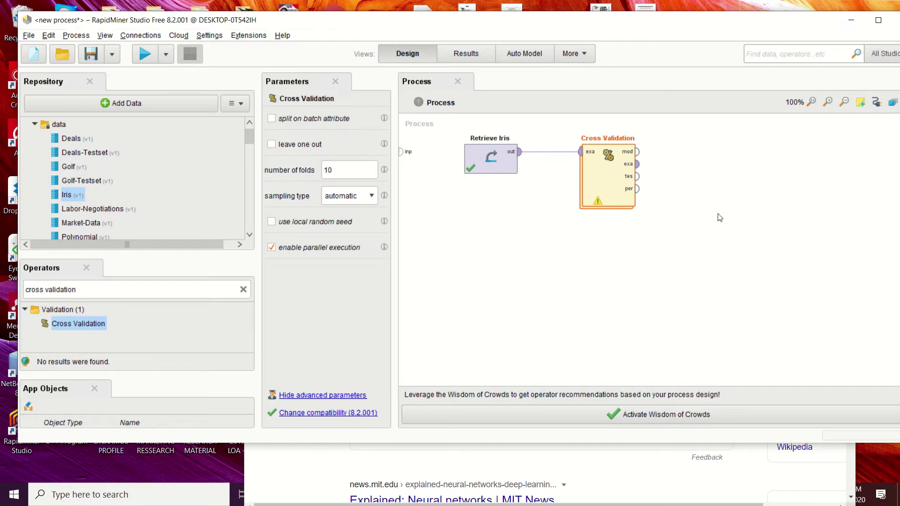
{"action": "left_click_drag", "start_coordinate": [579, 22], "coordinate": [517, 12]}
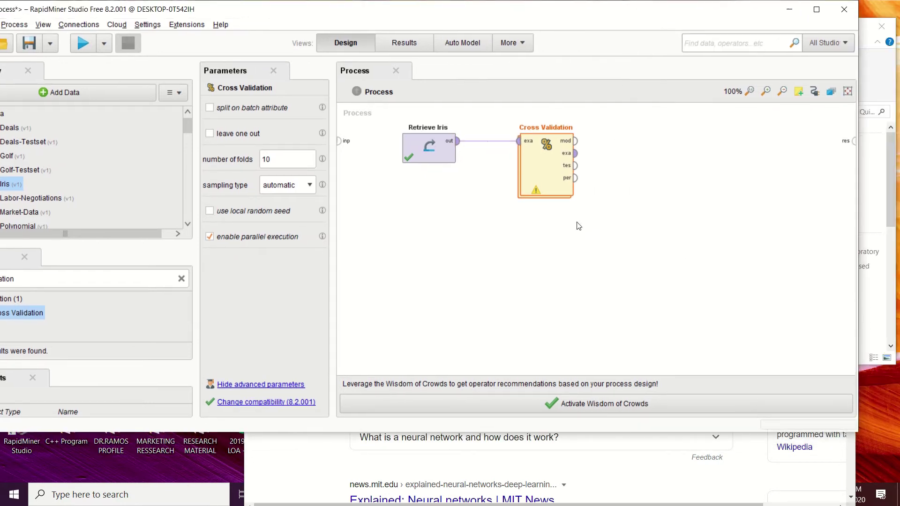
{"action": "double_click", "coordinate": [549, 172]}
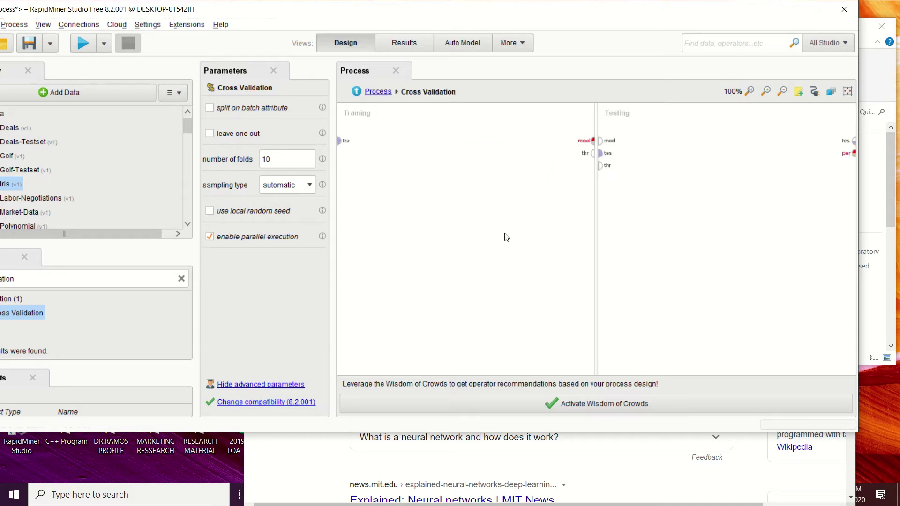
Find the Neural Net operator and place it in the Training area of Cross Validation.
{"action": "left_click_drag", "start_coordinate": [511, 10], "coordinate": [595, 16]}
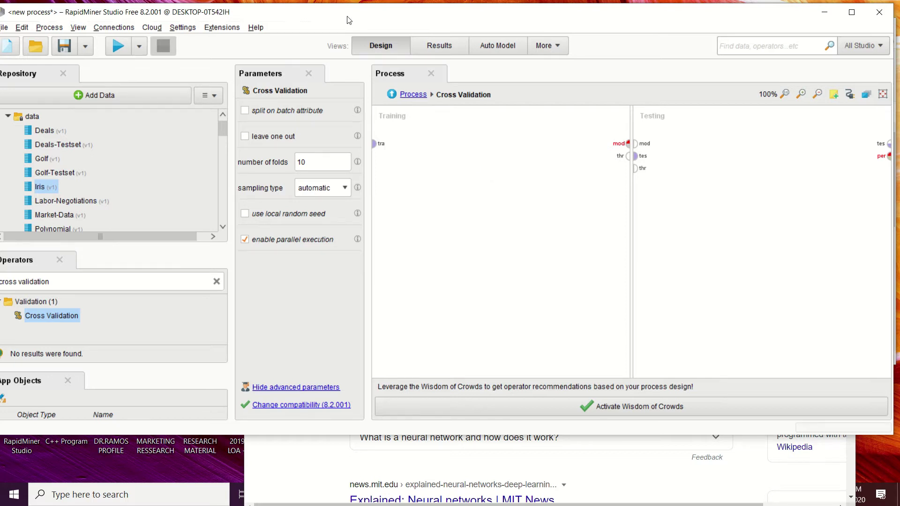
{"action": "left_click_drag", "start_coordinate": [352, 18], "coordinate": [393, 14]}
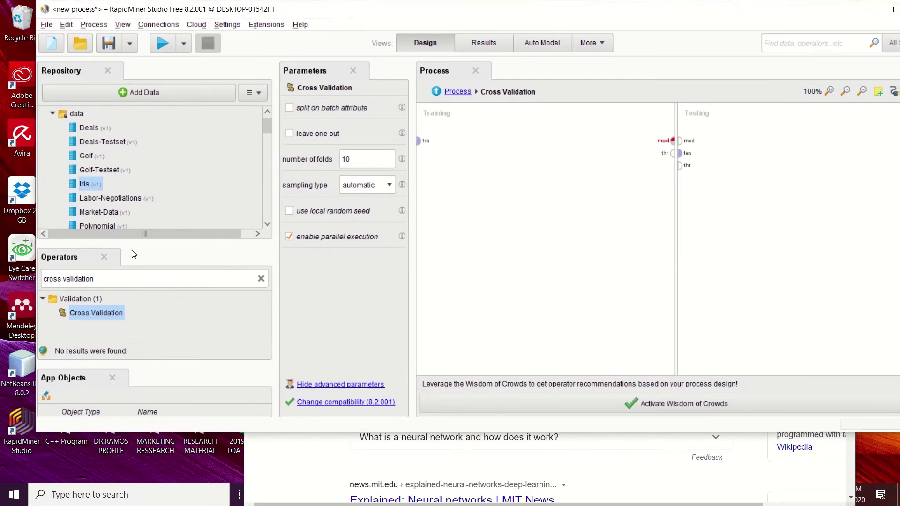
{"action": "left_click", "coordinate": [109, 281]}
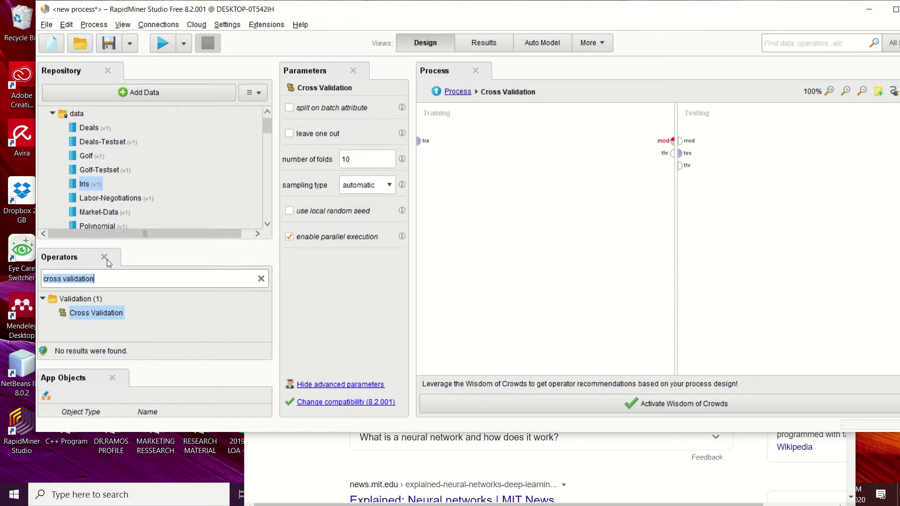
{"action": "type", "text": "neural"}
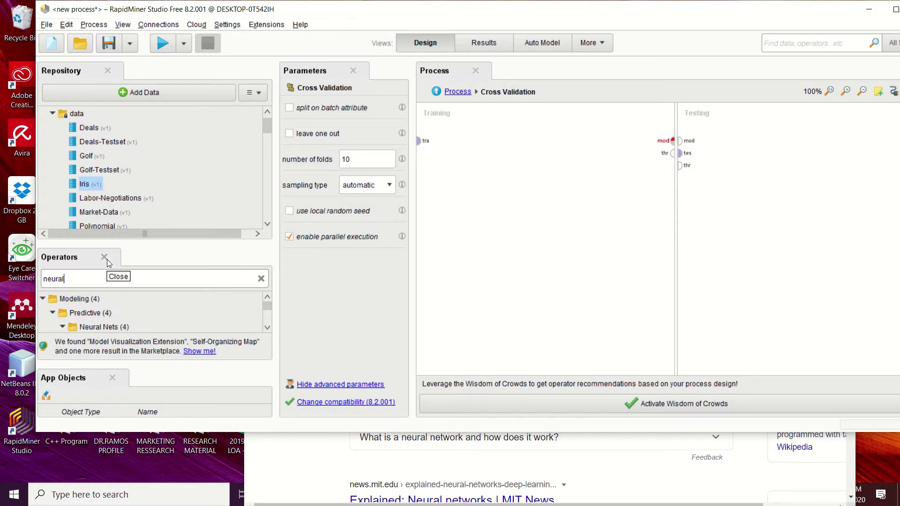
{"action": "left_click", "coordinate": [267, 328]}
{"action": "left_click", "coordinate": [267, 328]}
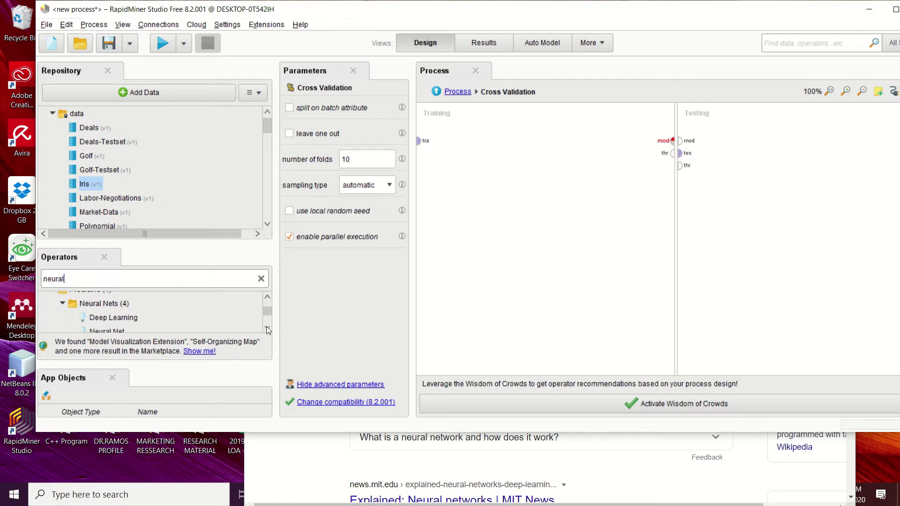
{"action": "left_click", "coordinate": [96, 328]}
{"action": "left_click_drag", "start_coordinate": [98, 327], "coordinate": [477, 182]}
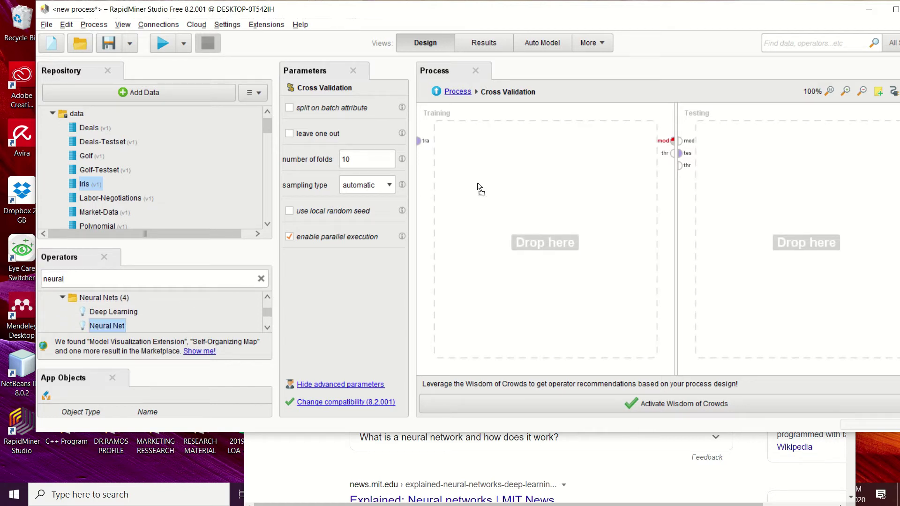
{"action": "left_click_drag", "start_coordinate": [496, 138], "coordinate": [498, 141]}
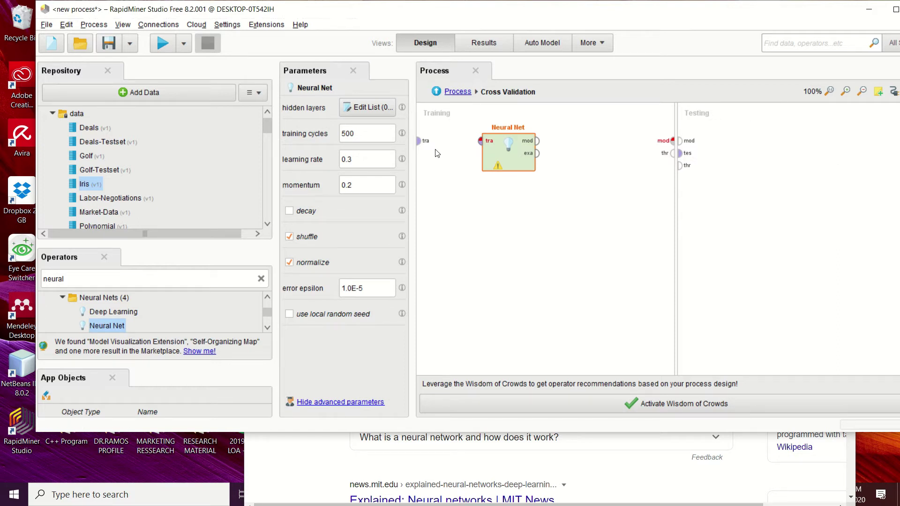
Connect the training input to Neural Net's tra port and its mod output to the Training area's mod port.
{"action": "left_click", "coordinate": [419, 141]}
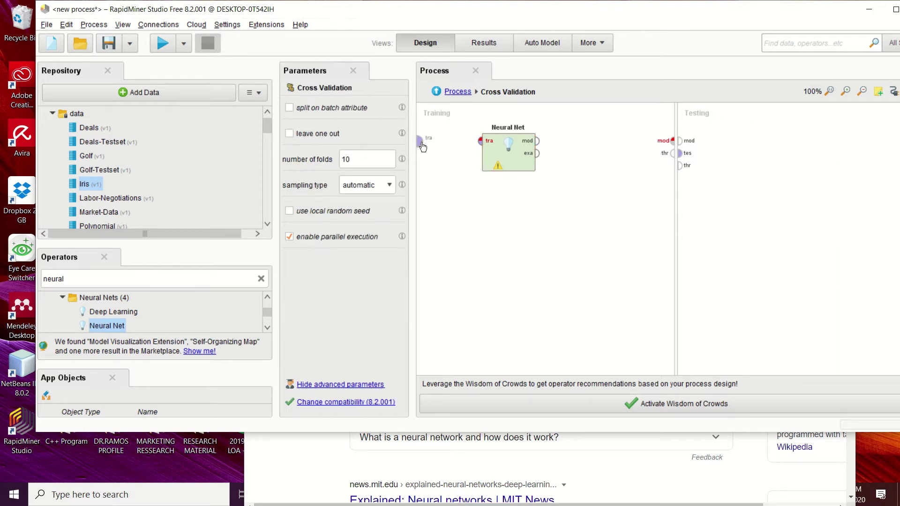
{"action": "left_click", "coordinate": [481, 142]}
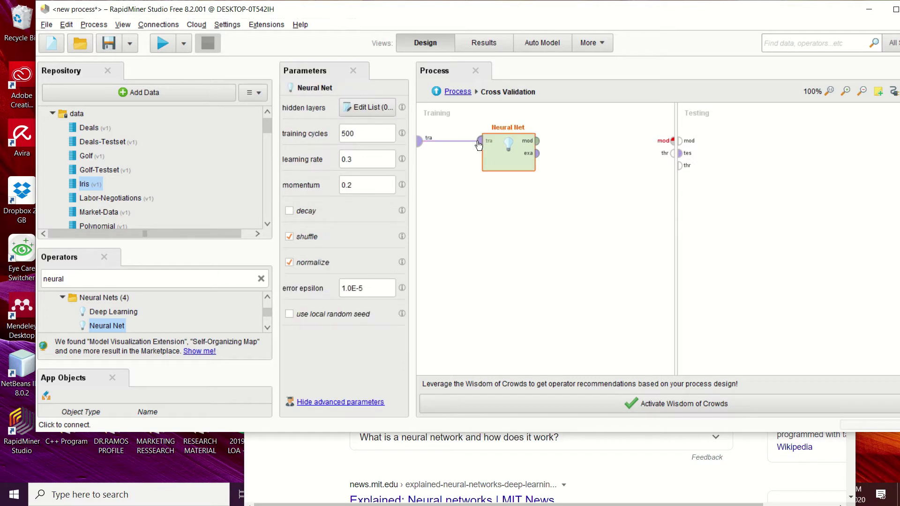
{"action": "left_click", "coordinate": [538, 141]}
{"action": "left_click", "coordinate": [673, 141]}
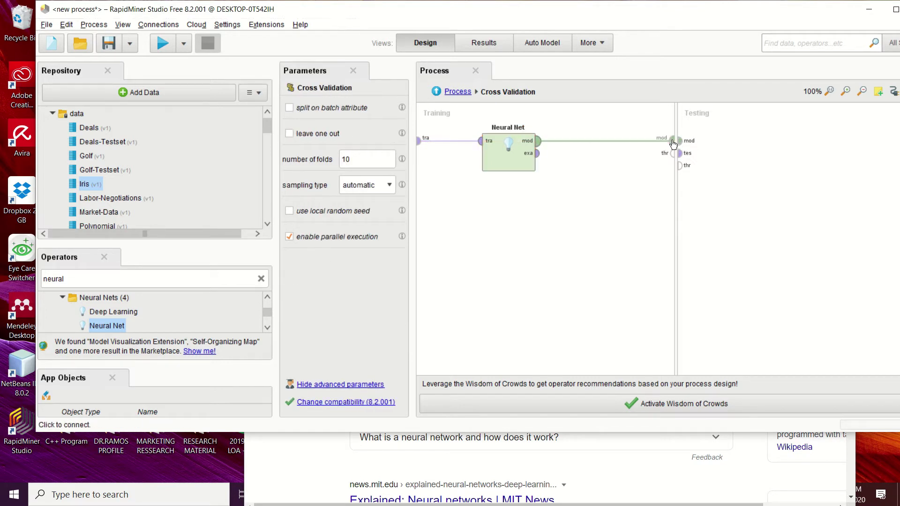
{"action": "double_click", "coordinate": [605, 9]}
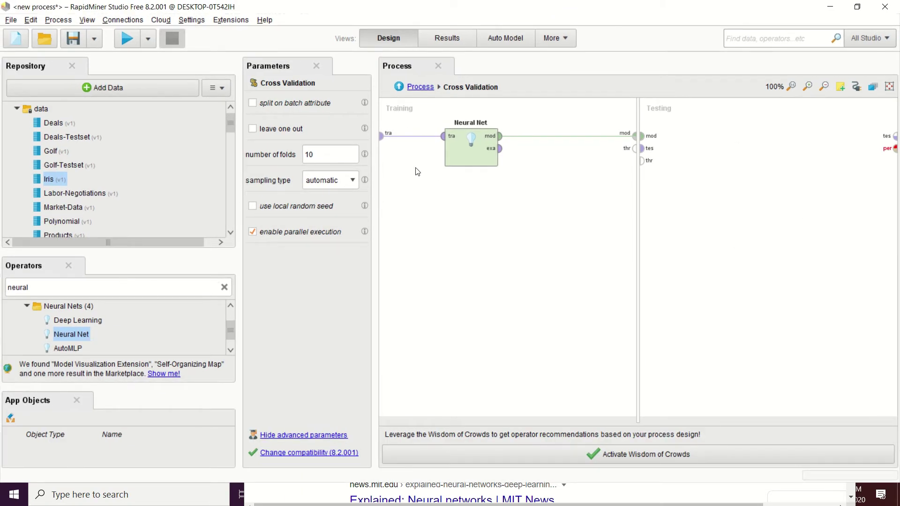
Find the Apply Model operator and place it in the Testing area of Cross Validation.
{"action": "left_click", "coordinate": [52, 289]}
{"action": "type", "text": "a"}
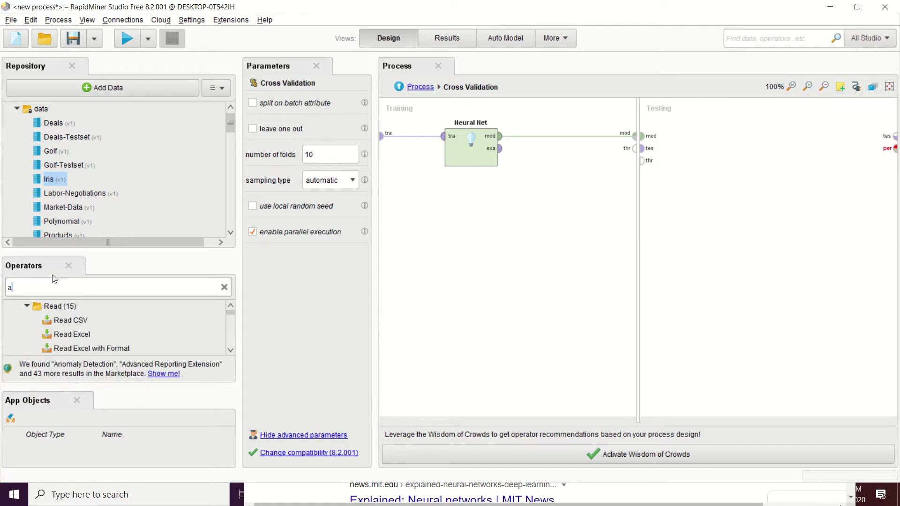
{"action": "type", "text": "pply model"}
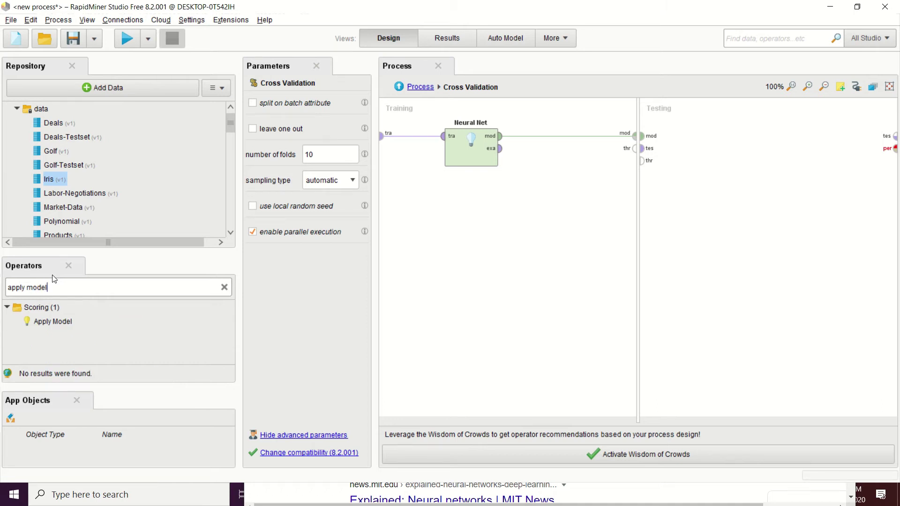
{"action": "left_click_drag", "start_coordinate": [50, 322], "coordinate": [619, 179]}
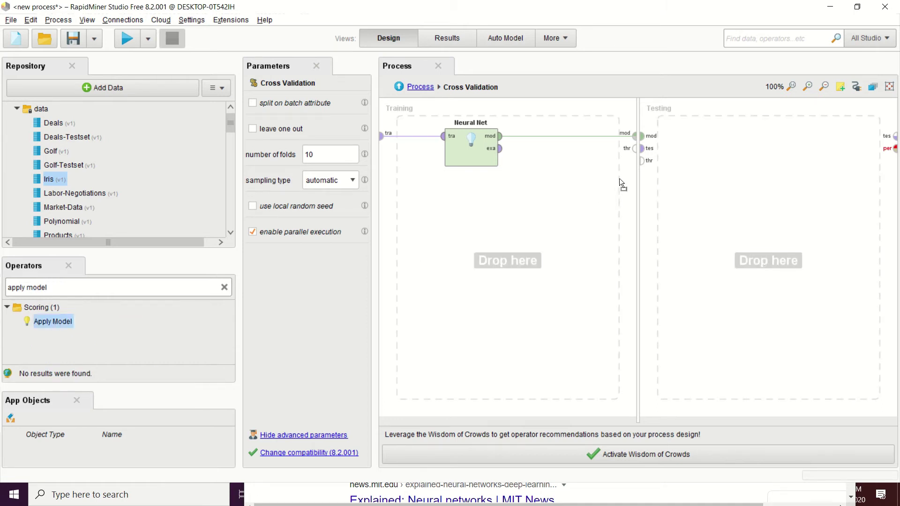
{"action": "left_click_drag", "start_coordinate": [731, 134], "coordinate": [731, 136]}
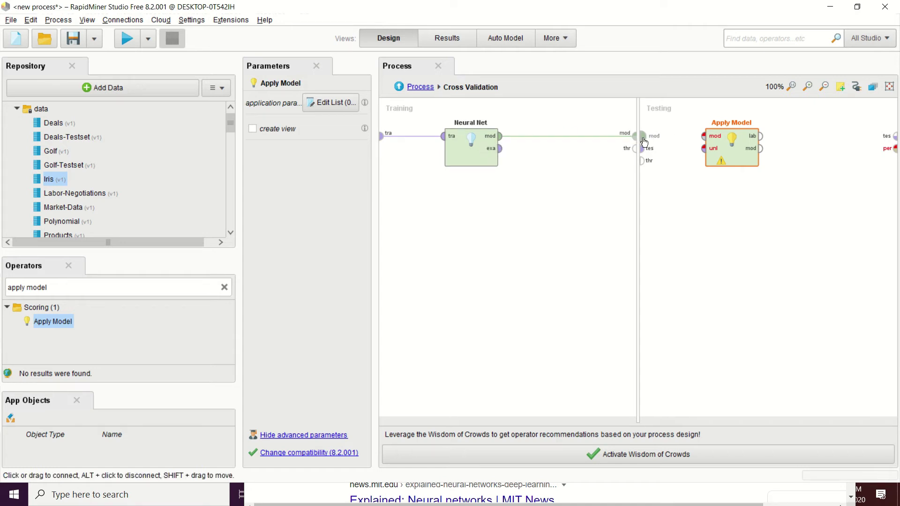
Connect the Testing area's mod and tes inputs to Apply Model's mod and unl ports.
{"action": "left_click", "coordinate": [641, 136]}
{"action": "left_click", "coordinate": [706, 137]}
{"action": "left_click", "coordinate": [646, 150]}
{"action": "left_click", "coordinate": [704, 149]}
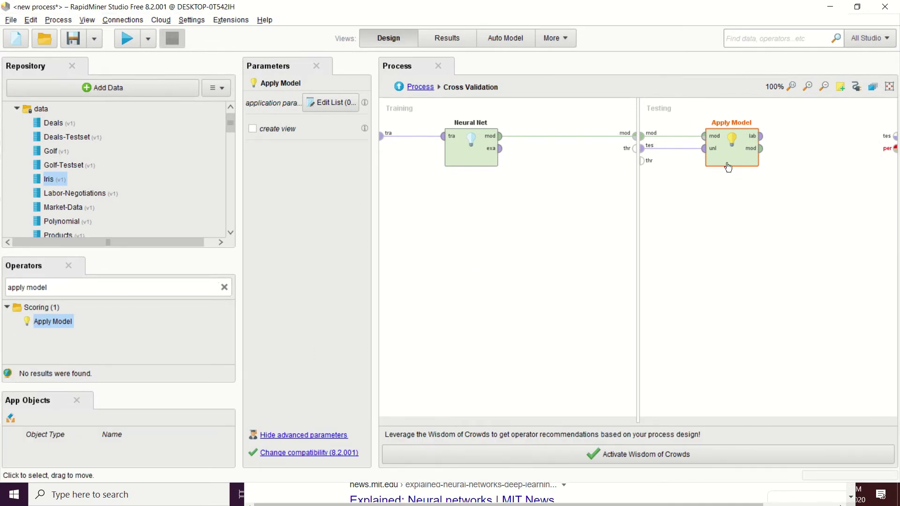
Find the Performance (Classification) operator and place it beside Apply Model in the Testing area.
{"action": "double_click", "coordinate": [713, 8]}
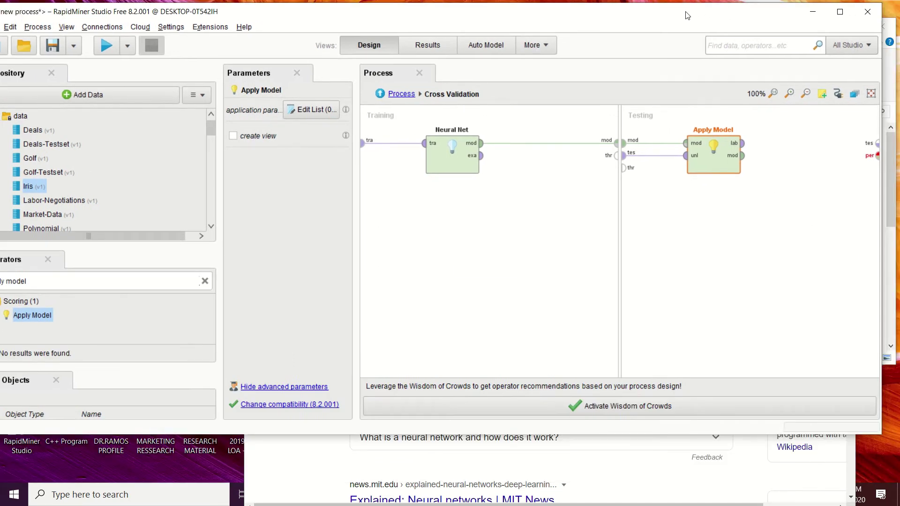
{"action": "left_click_drag", "start_coordinate": [445, 14], "coordinate": [481, 11]}
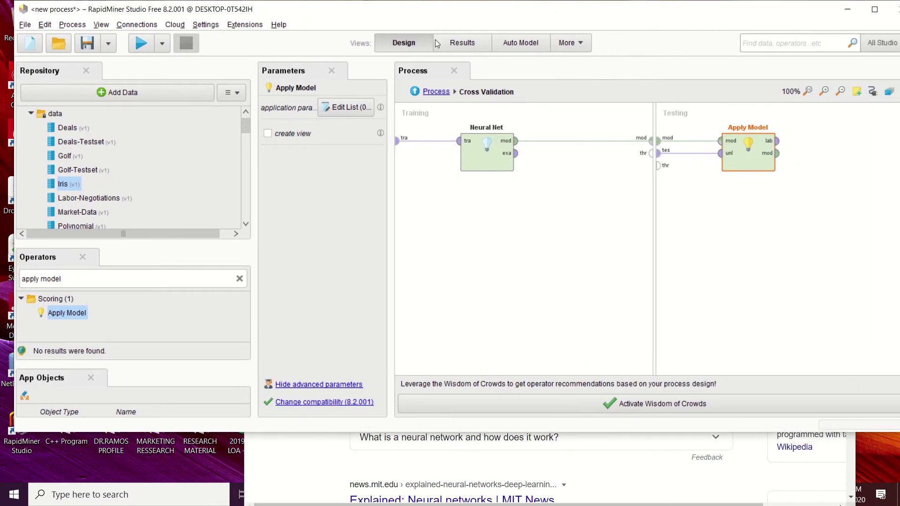
{"action": "left_click", "coordinate": [112, 278]}
{"action": "type", "text": "perforka"}
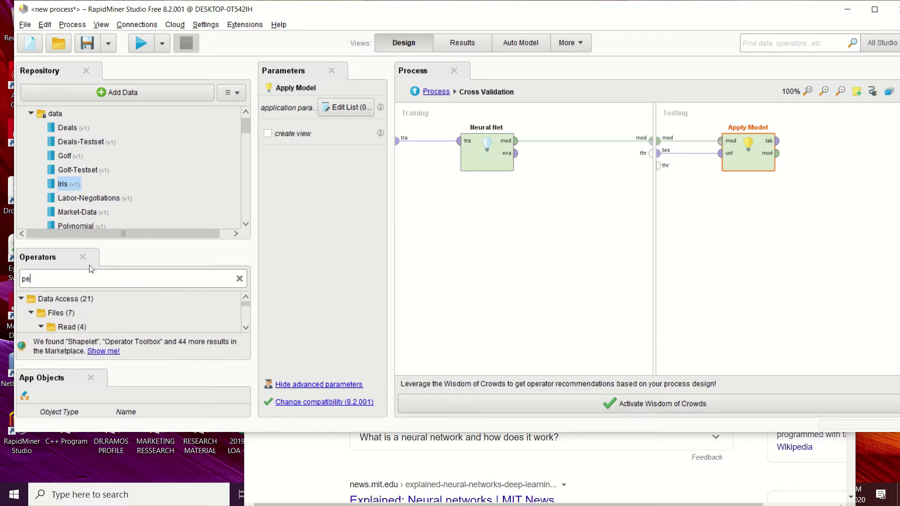
{"action": "key", "text": "BackSpace"}
{"action": "key", "text": "BackSpace"}
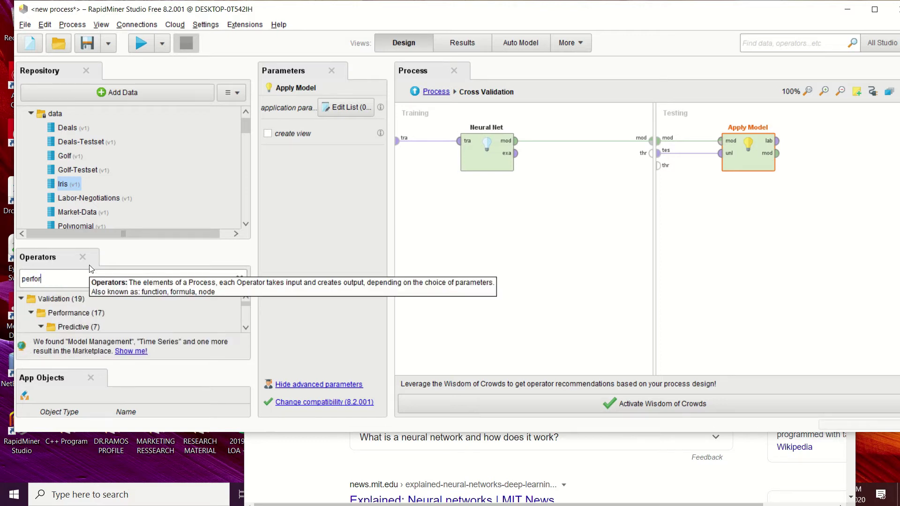
{"action": "type", "text": "mance"}
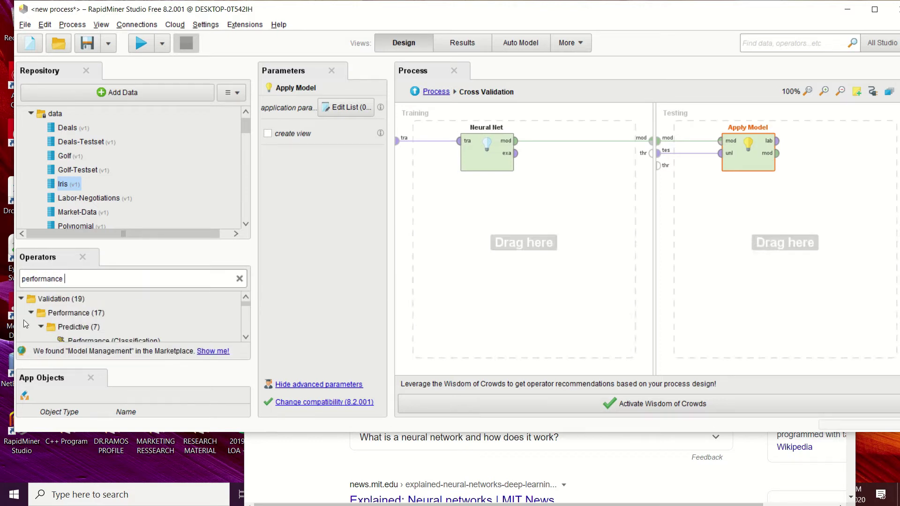
{"action": "scroll", "coordinate": [122, 318], "scroll_direction": "down", "scroll_amount": 1}
{"action": "left_click", "coordinate": [136, 323]}
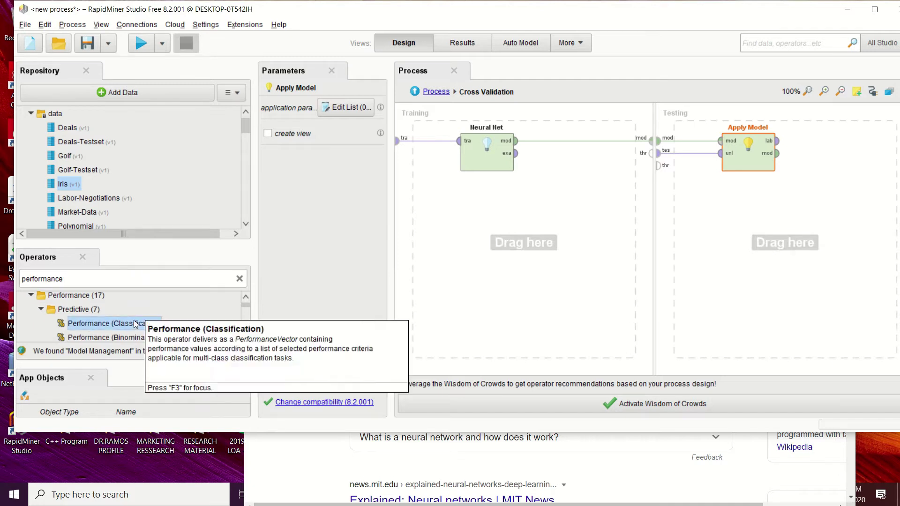
{"action": "left_click_drag", "start_coordinate": [135, 324], "coordinate": [840, 164]}
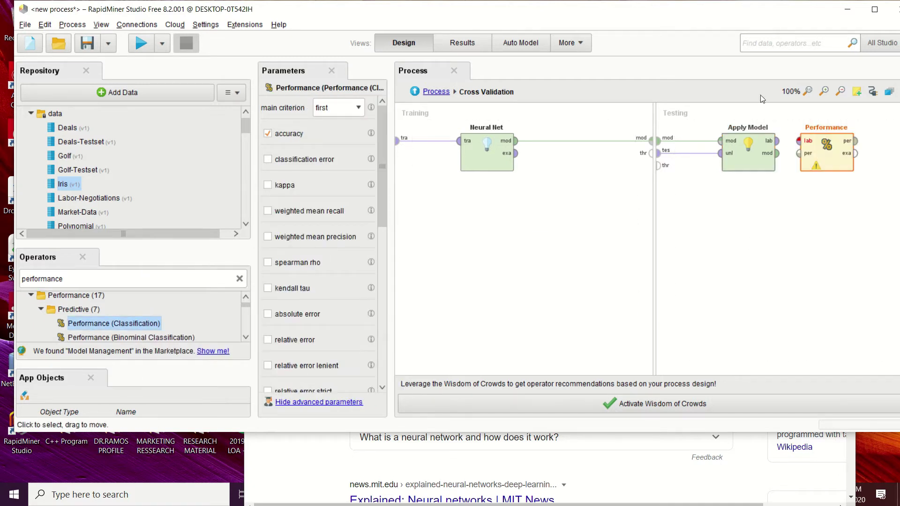
Connect Apply Model's lab output to Performance's lab input, and Performance's per output to the Testing area's per port.
{"action": "left_click_drag", "start_coordinate": [722, 9], "coordinate": [633, 20]}
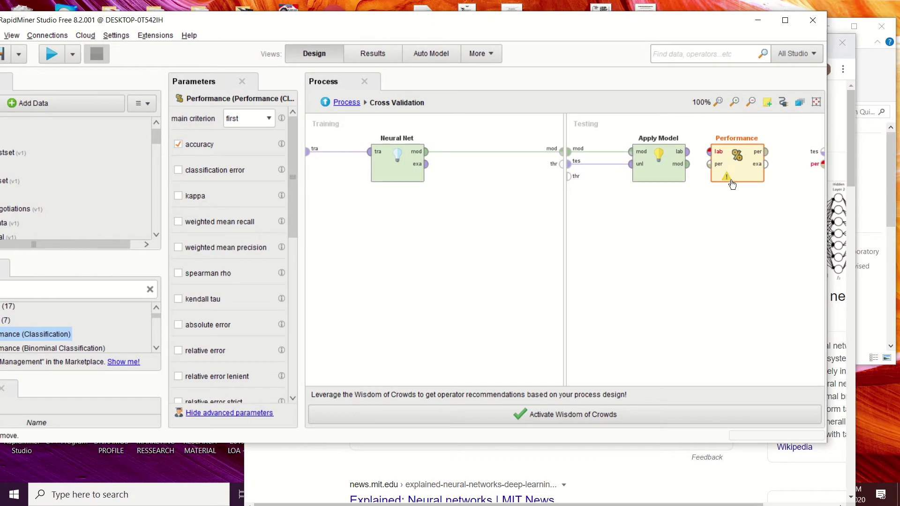
{"action": "left_click", "coordinate": [688, 151]}
{"action": "left_click", "coordinate": [710, 151]}
{"action": "left_click_drag", "start_coordinate": [767, 154], "coordinate": [823, 163]}
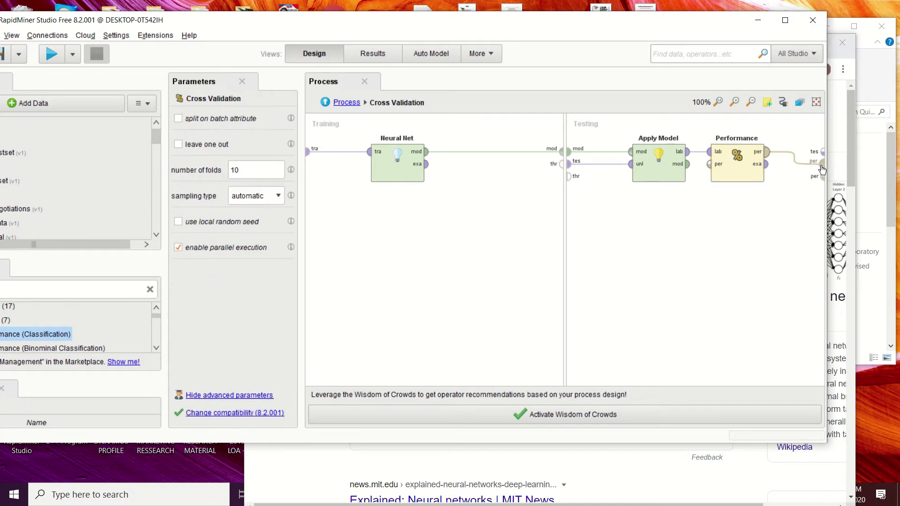
Return to the main process and connect Cross Validation's mod output to the first result port.
{"action": "left_click_drag", "start_coordinate": [619, 24], "coordinate": [677, 17]}
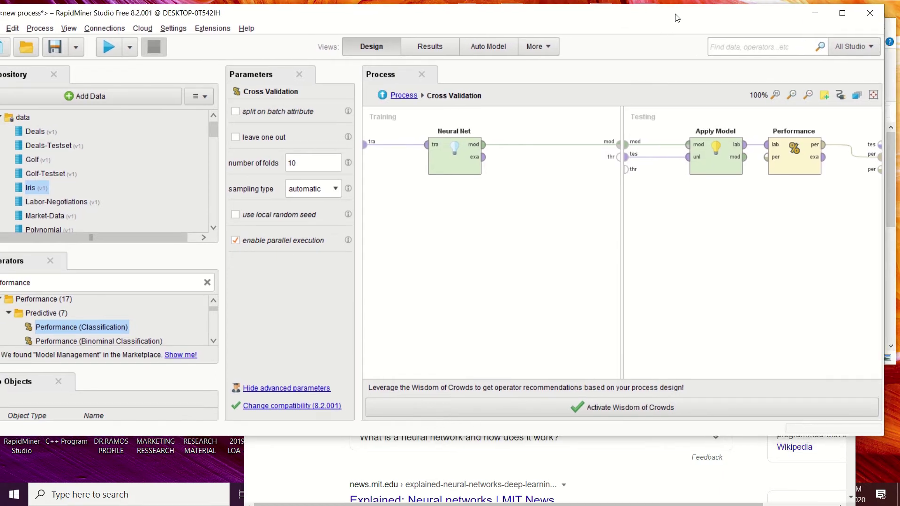
{"action": "left_click", "coordinate": [403, 96]}
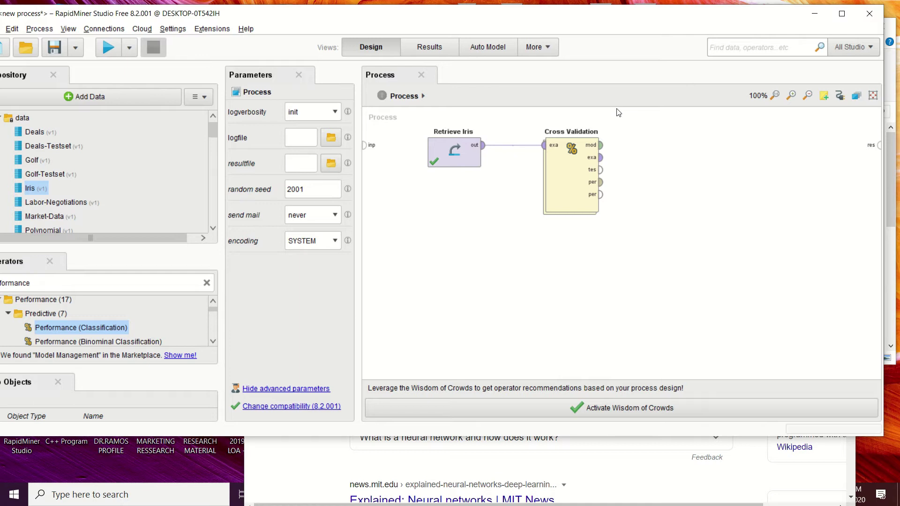
{"action": "mouse_move", "coordinate": [661, 20]}
{"action": "left_mouse_down"}
{"action": "mouse_move", "coordinate": [621, 15]}
{"action": "mouse_move", "coordinate": [661, 16]}
{"action": "left_mouse_up"}
{"action": "mouse_move", "coordinate": [621, 15]}
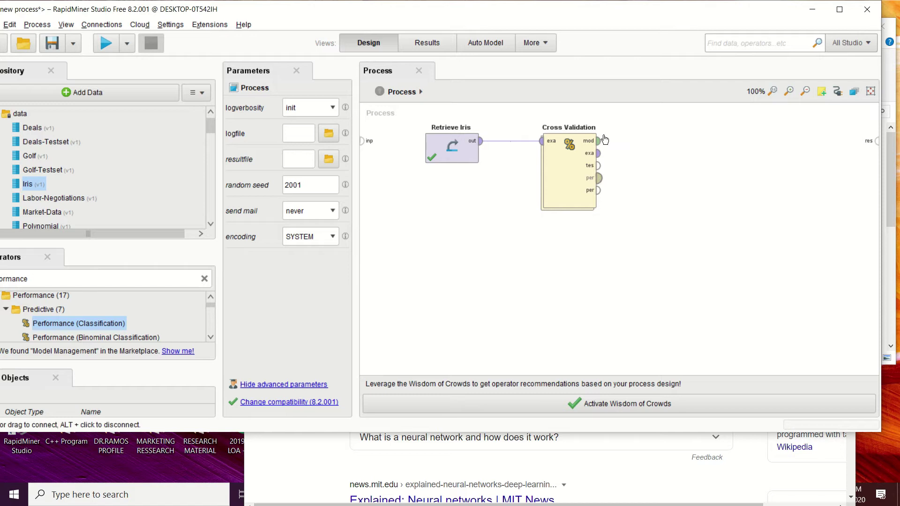
{"action": "mouse_move", "coordinate": [600, 145]}
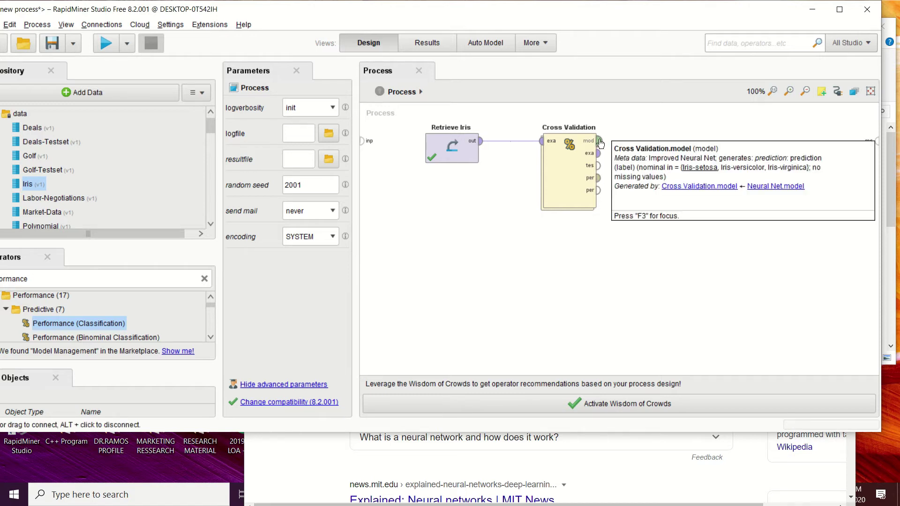
{"action": "left_click", "coordinate": [600, 141]}
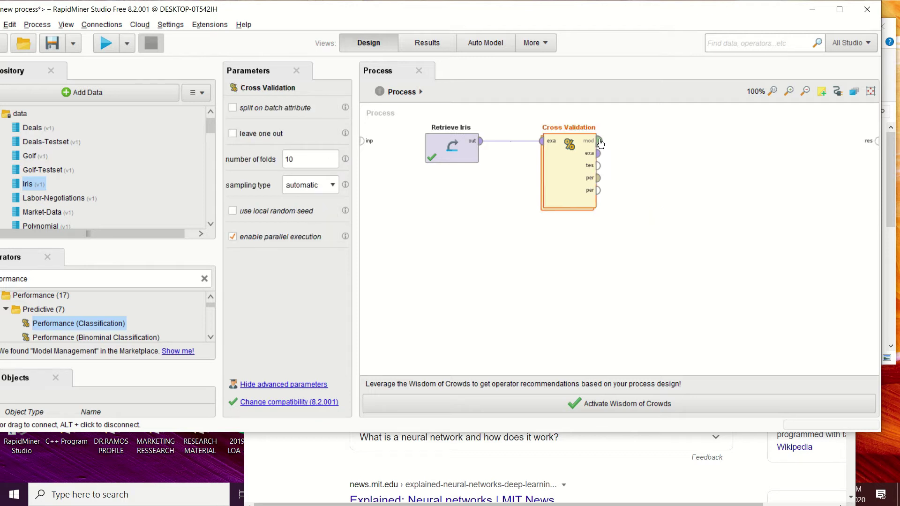
{"action": "left_click", "coordinate": [875, 143]}
{"action": "left_click", "coordinate": [873, 143]}
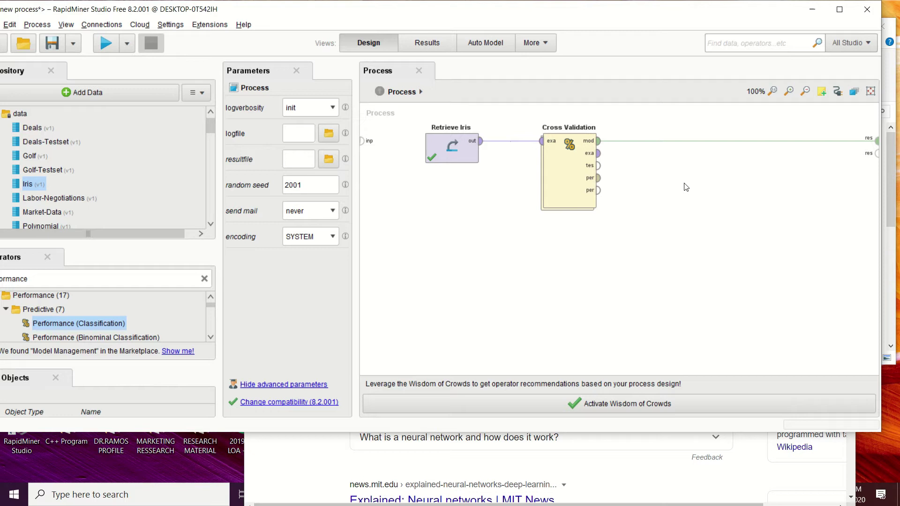
Connect Cross Validation's tes, first per and exa outputs to the second, third and fourth result ports respectively.
{"action": "left_click", "coordinate": [600, 167]}
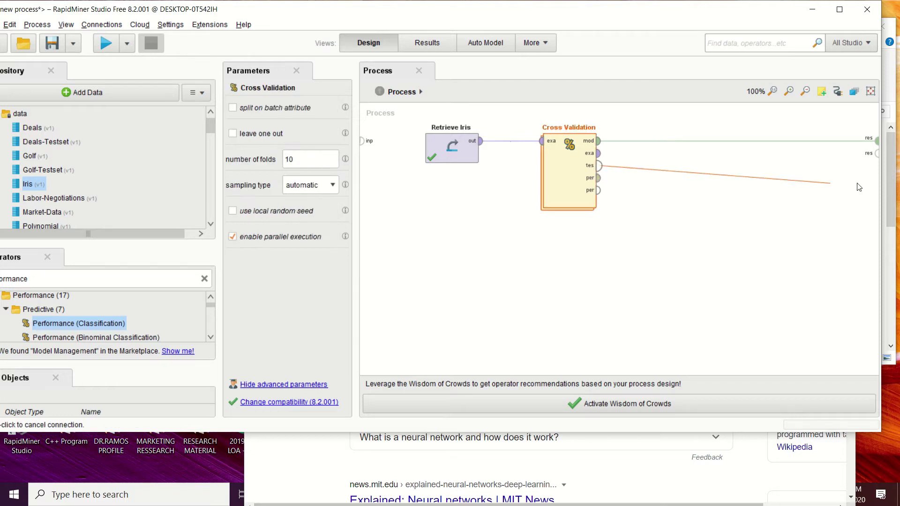
{"action": "left_click", "coordinate": [876, 156]}
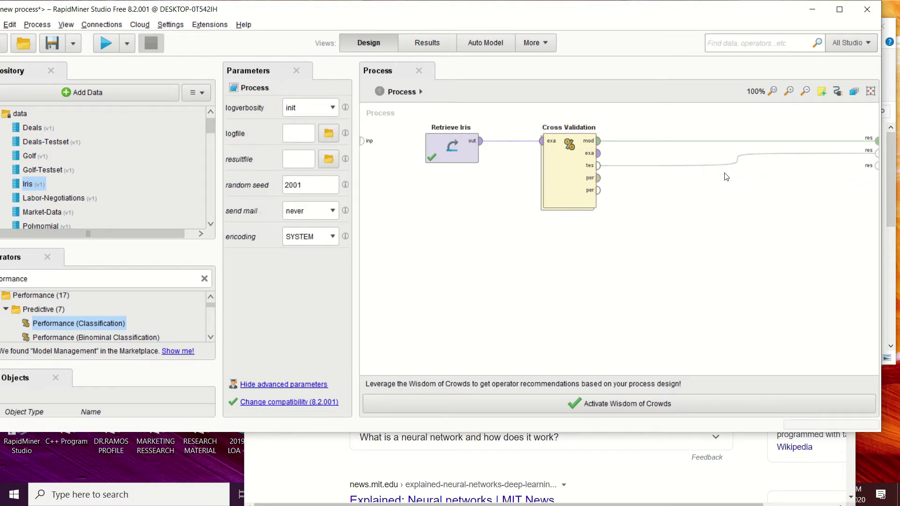
{"action": "left_click", "coordinate": [600, 180]}
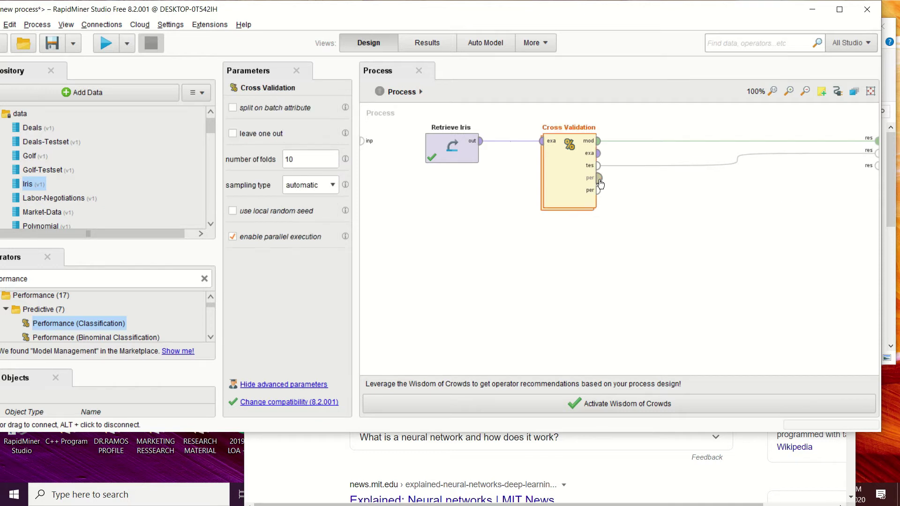
{"action": "left_click", "coordinate": [876, 165]}
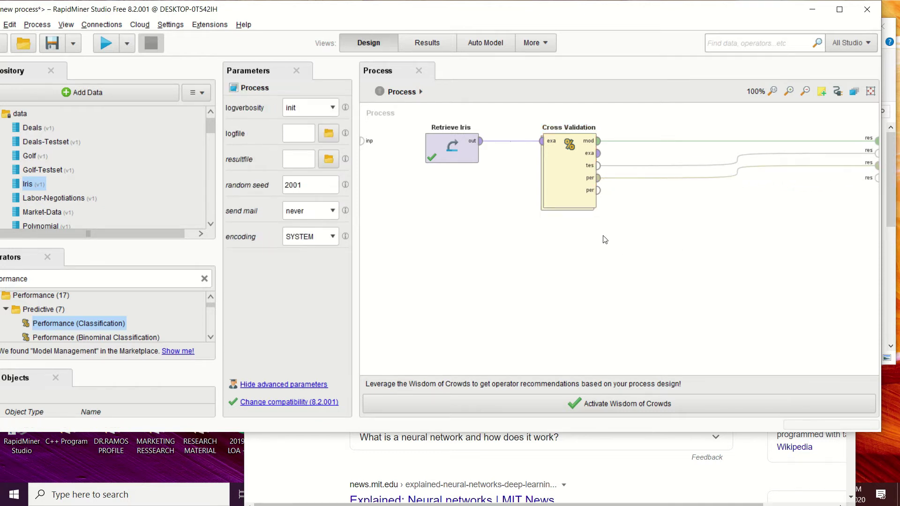
{"action": "left_click", "coordinate": [599, 155]}
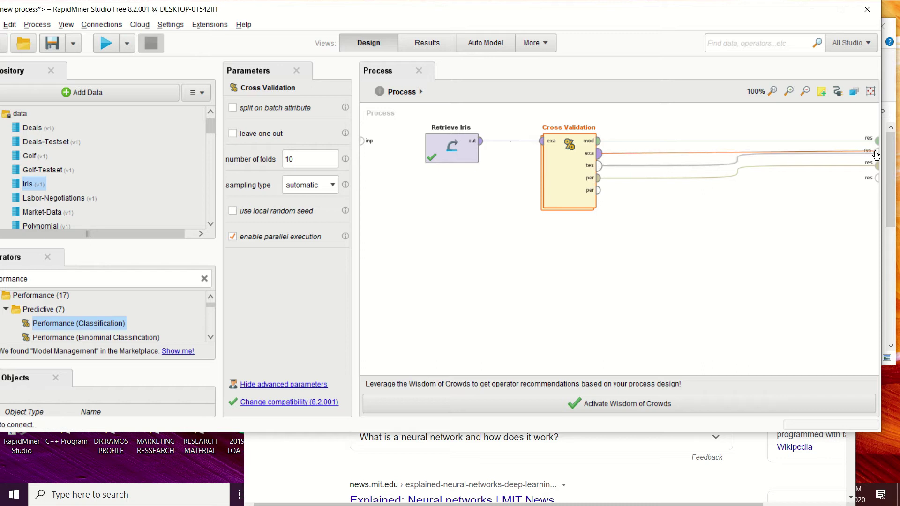
{"action": "left_click", "coordinate": [877, 179]}
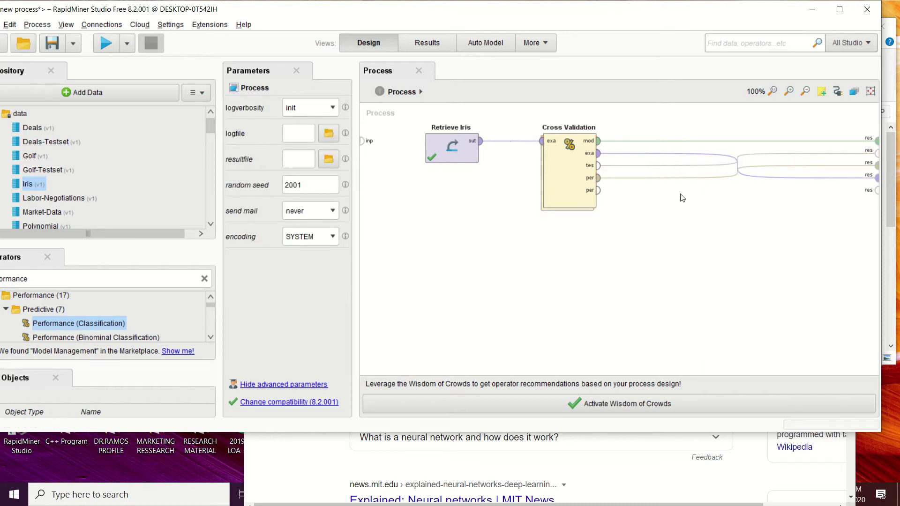
Maximize the window, run the process, and expand the newest run's entry in the result history.
{"action": "left_click_drag", "start_coordinate": [356, 14], "coordinate": [379, 13]}
{"action": "double_click", "coordinate": [379, 12]}
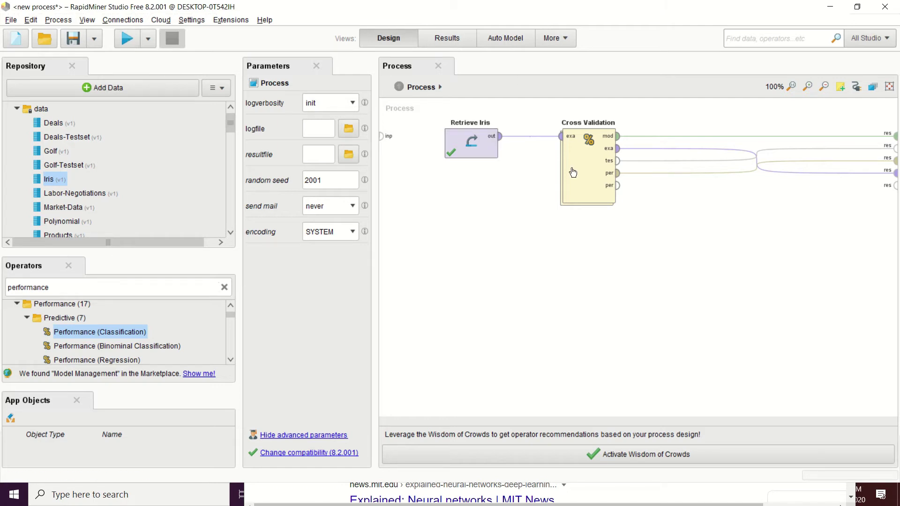
{"action": "left_click", "coordinate": [127, 38]}
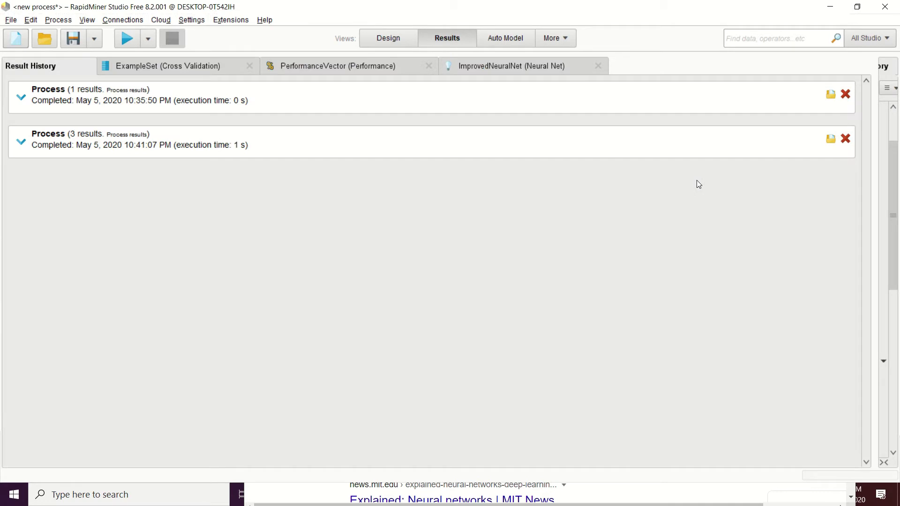
{"action": "left_click", "coordinate": [503, 146]}
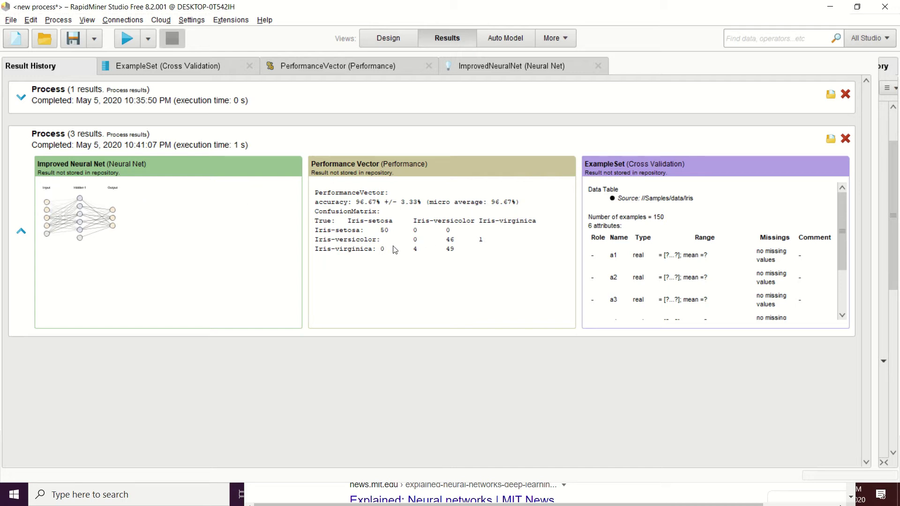
Examine the cross-validation example set, the performance table and the neural network diagram among the results.
{"action": "left_click", "coordinate": [207, 65]}
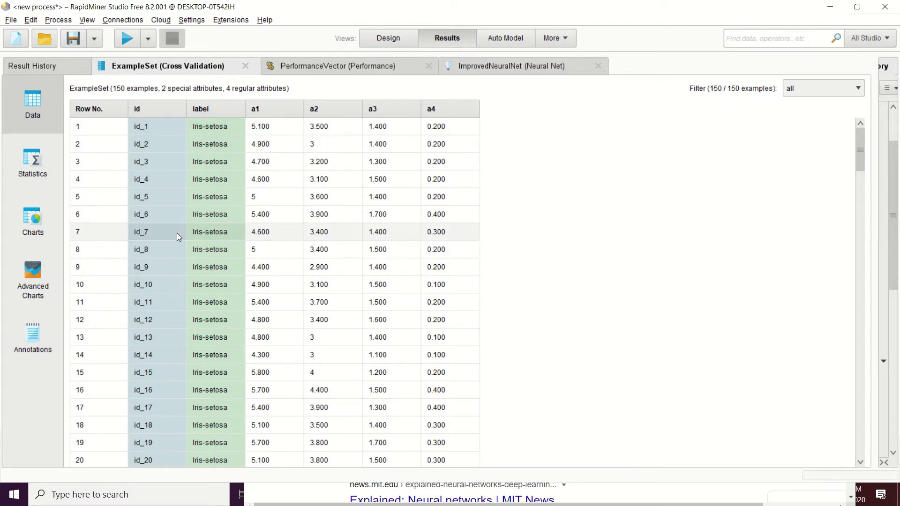
{"action": "left_click", "coordinate": [357, 71]}
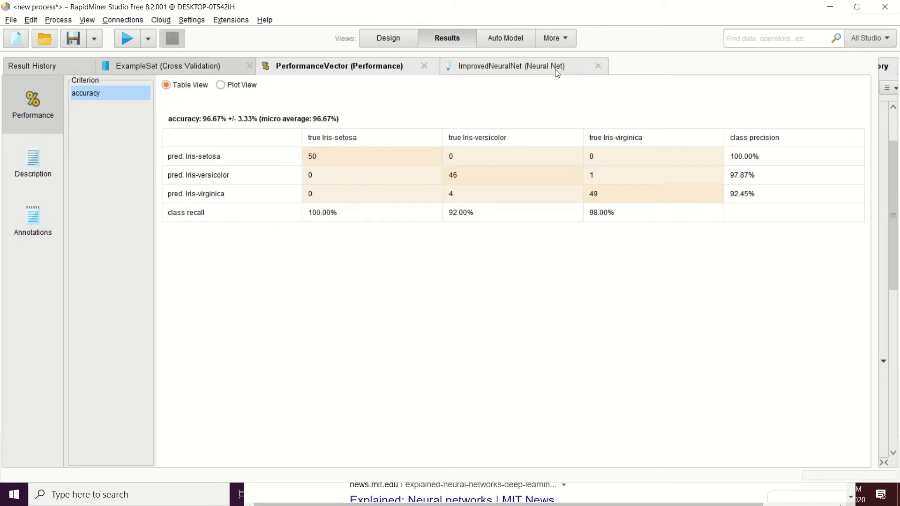
{"action": "left_click", "coordinate": [532, 70]}
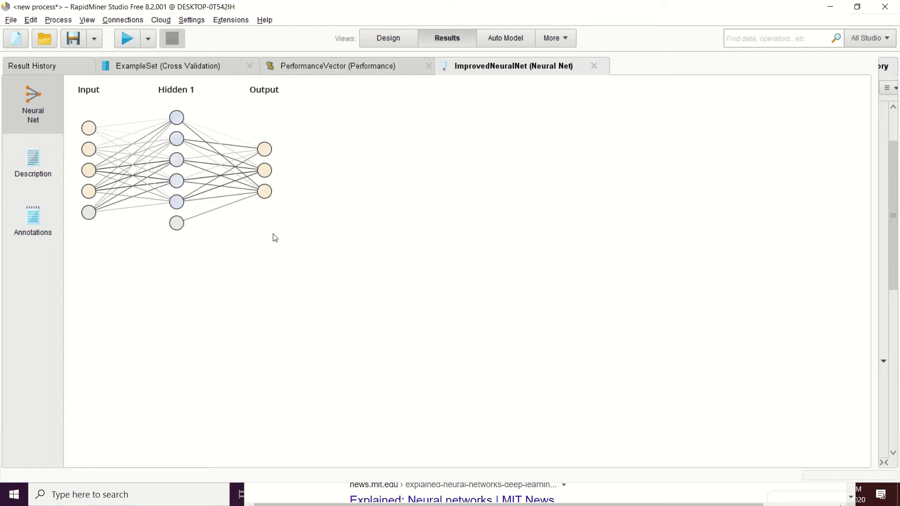
Open the neural network's text description and review the weights and biases of its hidden-layer nodes.
{"action": "left_click", "coordinate": [32, 161]}
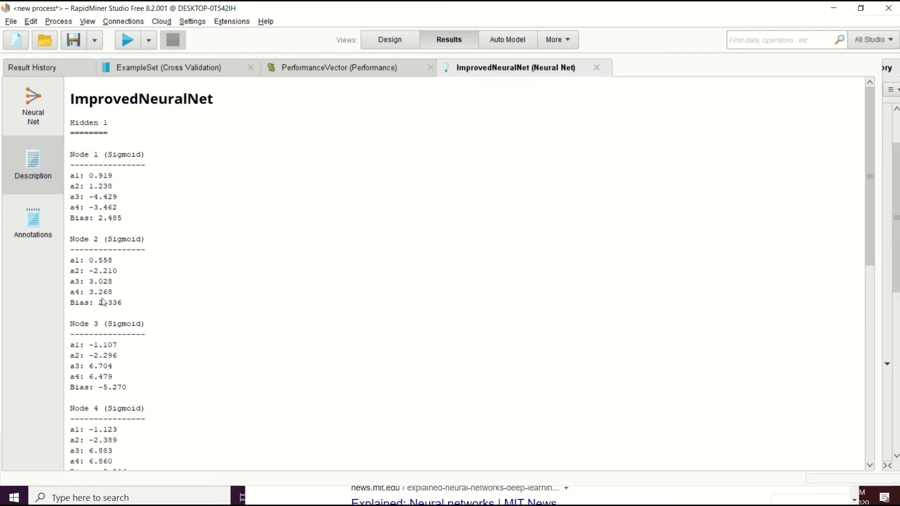
{"action": "scroll", "coordinate": [103, 302], "scroll_direction": "down", "scroll_amount": 4}
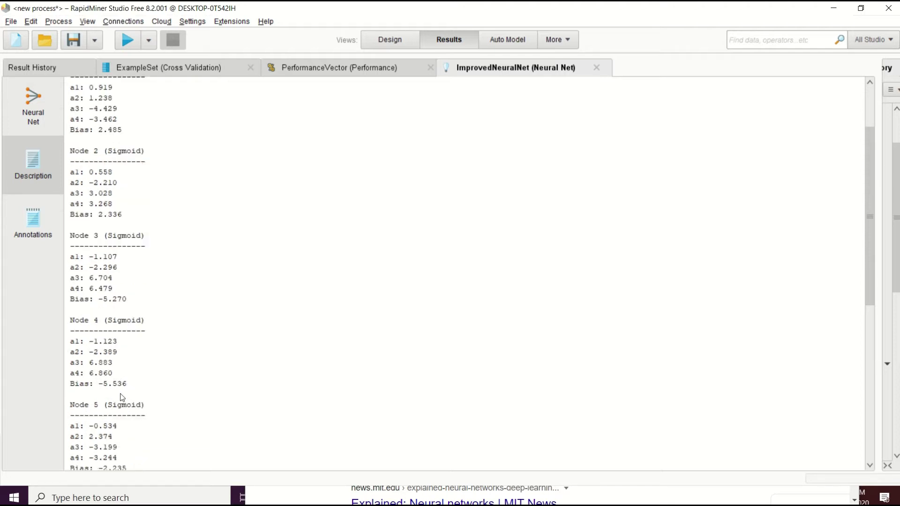
{"action": "scroll", "coordinate": [121, 408], "scroll_direction": "down", "scroll_amount": 3}
{"action": "scroll", "coordinate": [121, 422], "scroll_direction": "up", "scroll_amount": 6}
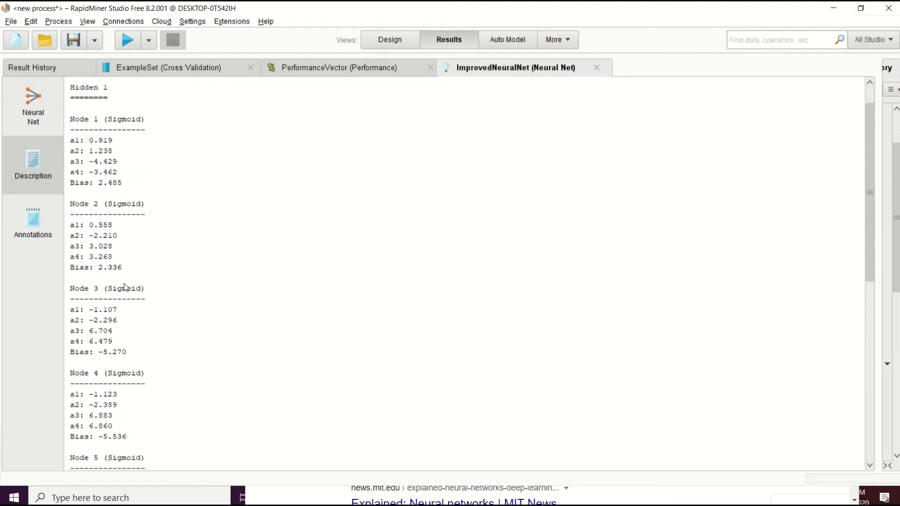
Review the hidden and output node weights in the neural network's description, along with its diagram and the performance table.
{"action": "scroll", "coordinate": [126, 276], "scroll_direction": "up", "scroll_amount": 2}
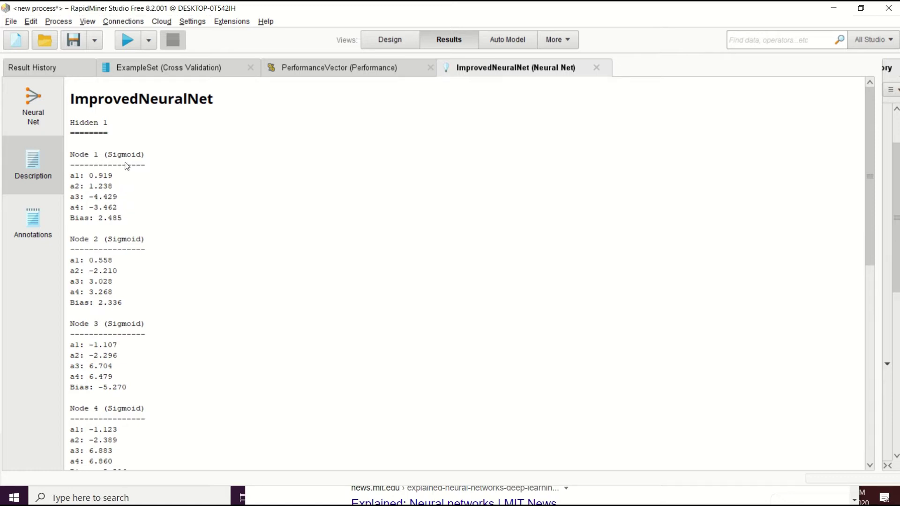
{"action": "scroll", "coordinate": [127, 168], "scroll_direction": "down", "scroll_amount": 1}
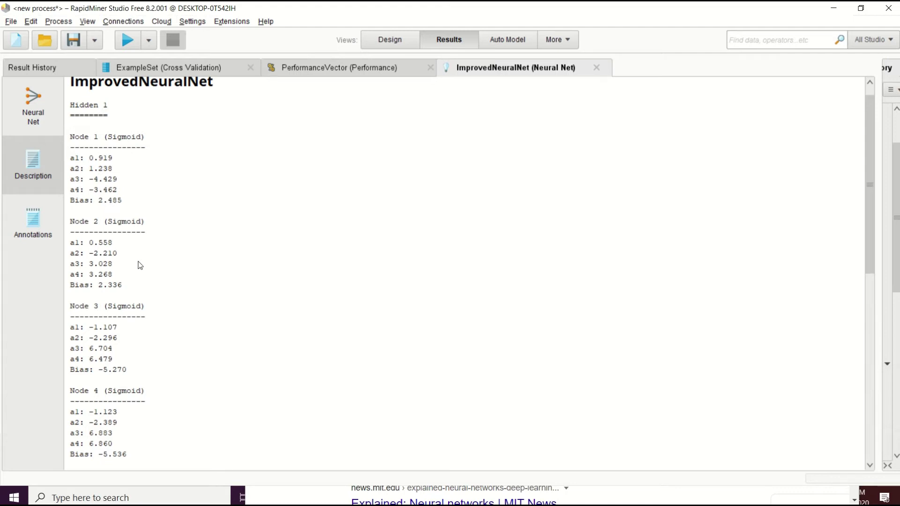
{"action": "scroll", "coordinate": [140, 270], "scroll_direction": "down", "scroll_amount": 3}
{"action": "scroll", "coordinate": [136, 188], "scroll_direction": "up", "scroll_amount": 1}
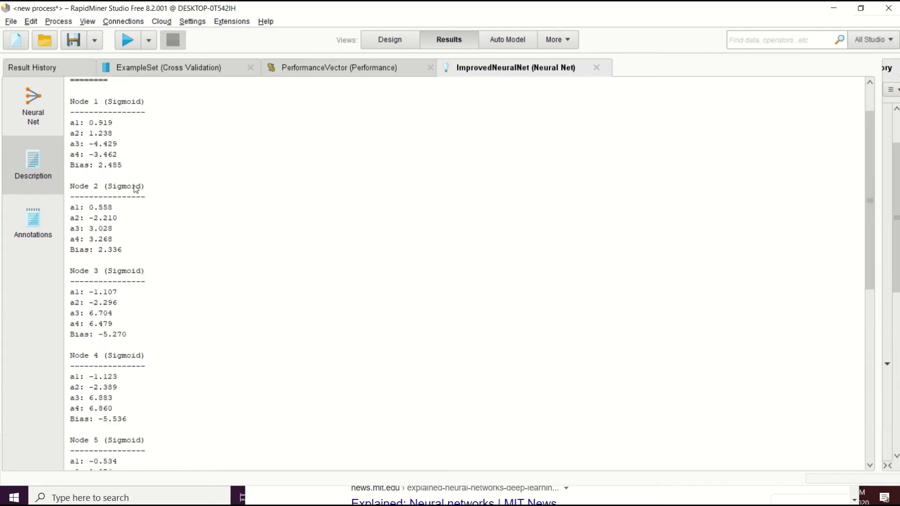
{"action": "scroll", "coordinate": [164, 351], "scroll_direction": "down", "scroll_amount": 1}
{"action": "scroll", "coordinate": [160, 253], "scroll_direction": "down", "scroll_amount": 3}
{"action": "scroll", "coordinate": [157, 295], "scroll_direction": "up", "scroll_amount": 2}
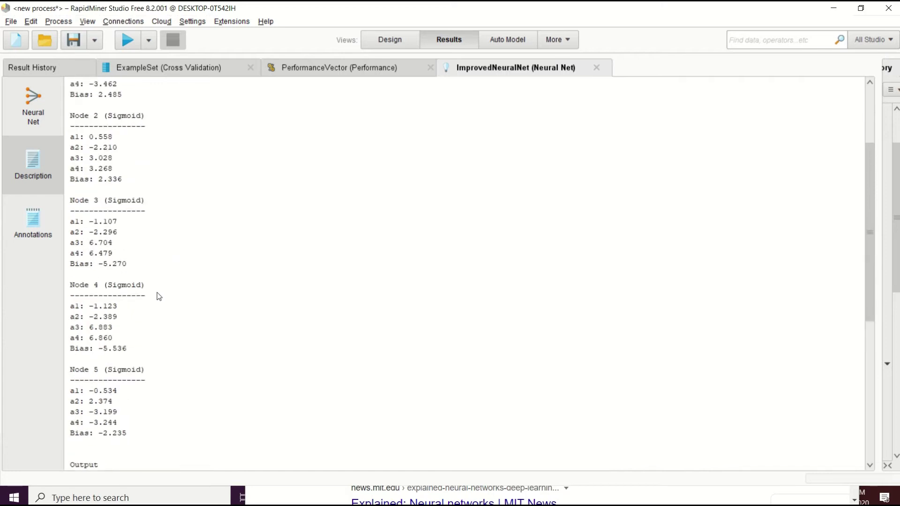
{"action": "scroll", "coordinate": [158, 296], "scroll_direction": "down", "scroll_amount": 5}
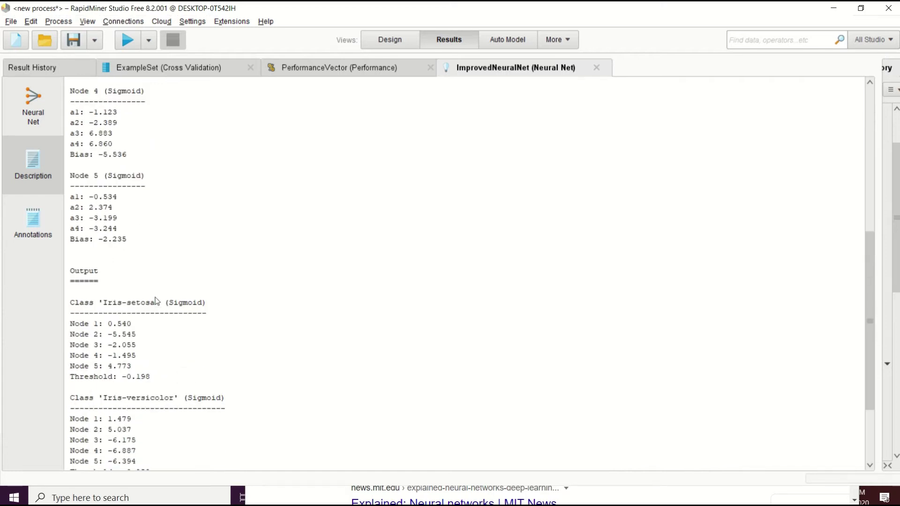
{"action": "scroll", "coordinate": [157, 302], "scroll_direction": "up", "scroll_amount": 6}
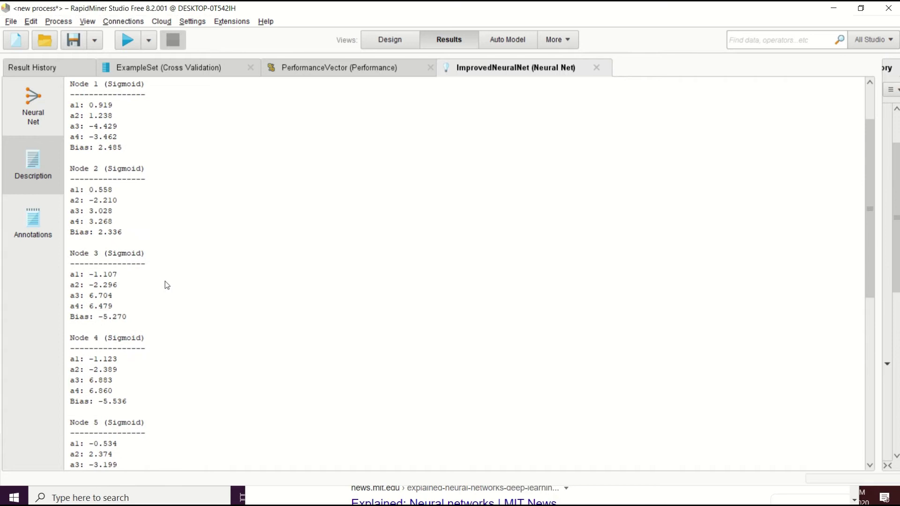
{"action": "left_click", "coordinate": [40, 117]}
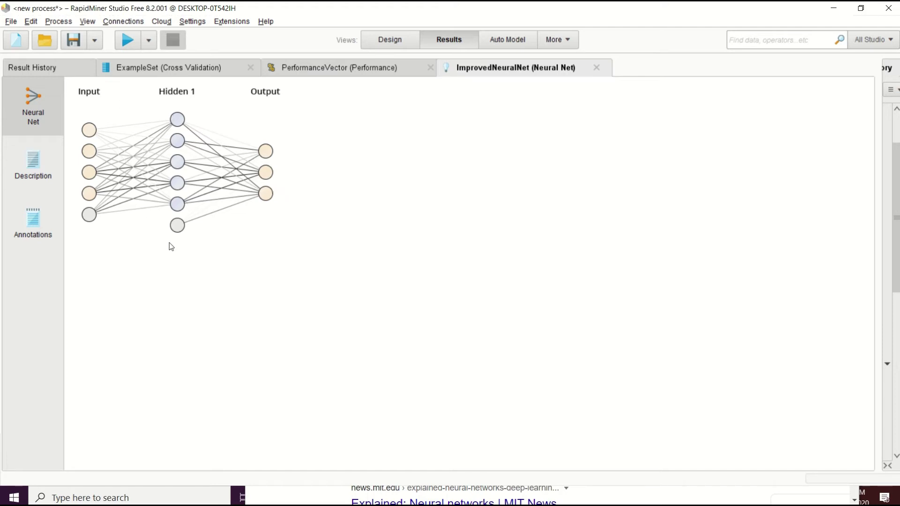
{"action": "left_click", "coordinate": [349, 74]}
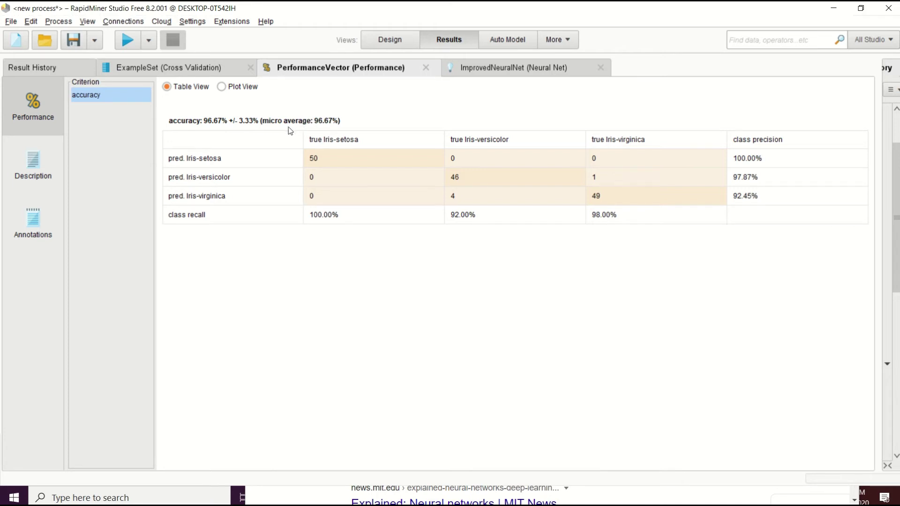
Open the Cross Validation subprocess in the process design and select Neural Net to review its parameters against the performance results.
{"action": "left_click", "coordinate": [391, 40]}
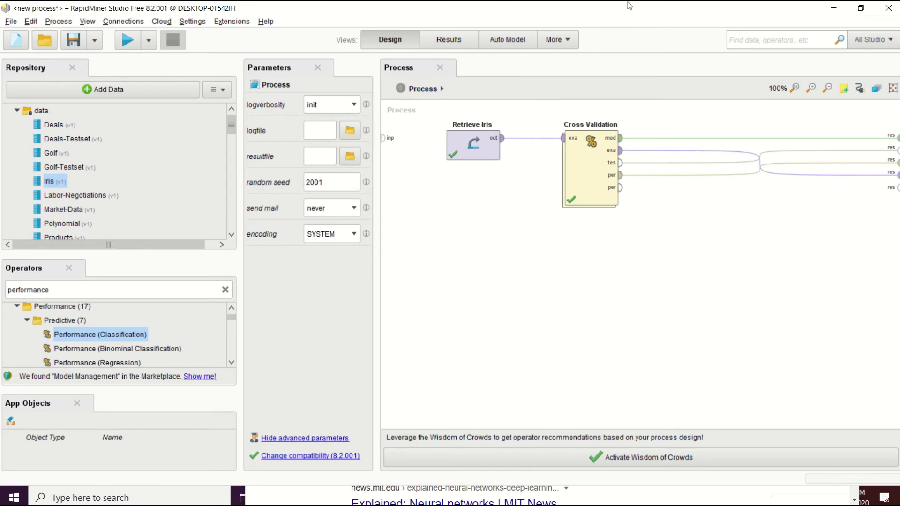
{"action": "left_click", "coordinate": [599, 183]}
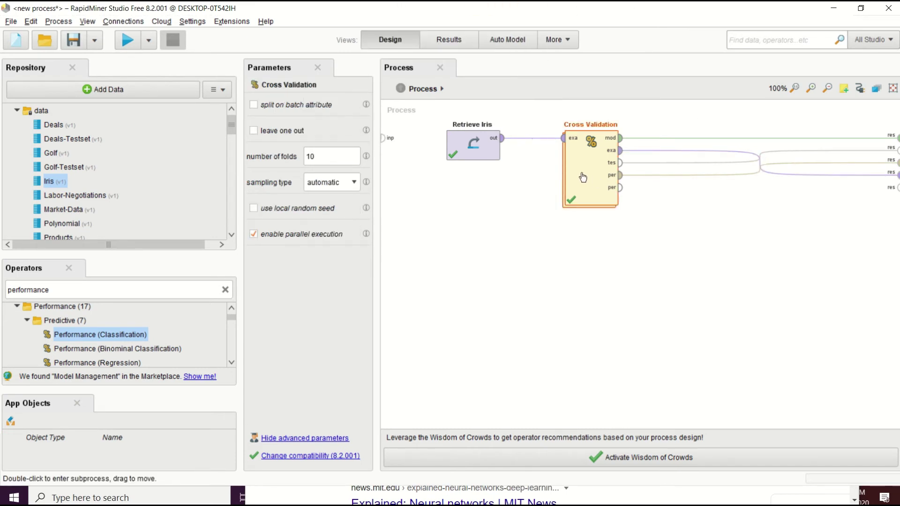
{"action": "double_click", "coordinate": [583, 177]}
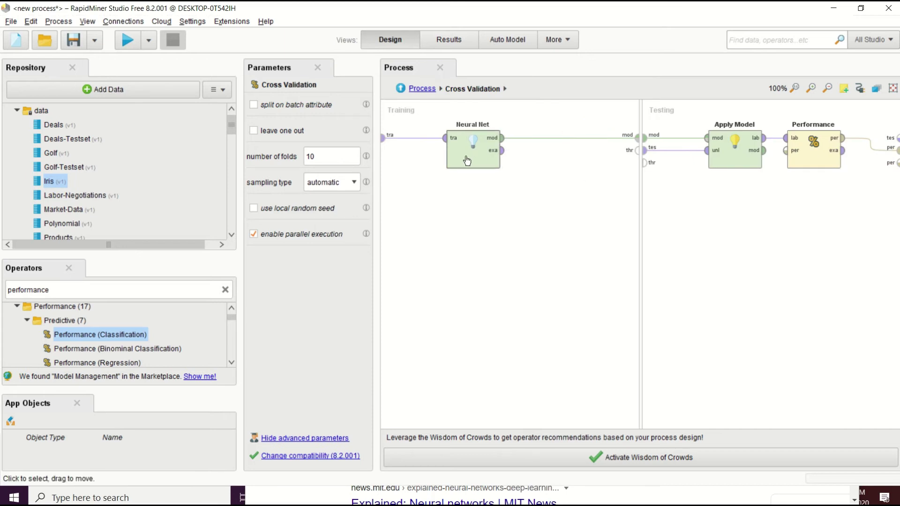
{"action": "left_click", "coordinate": [467, 160]}
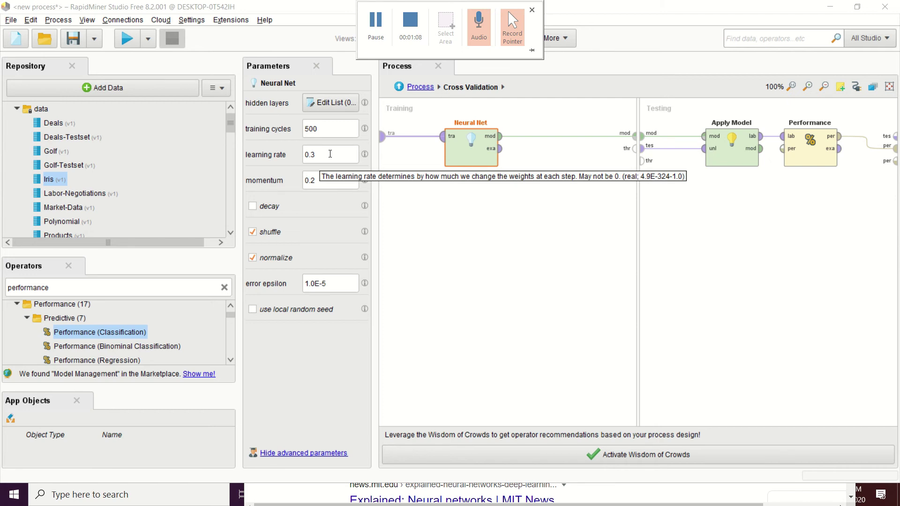
{"action": "left_click", "coordinate": [323, 156]}
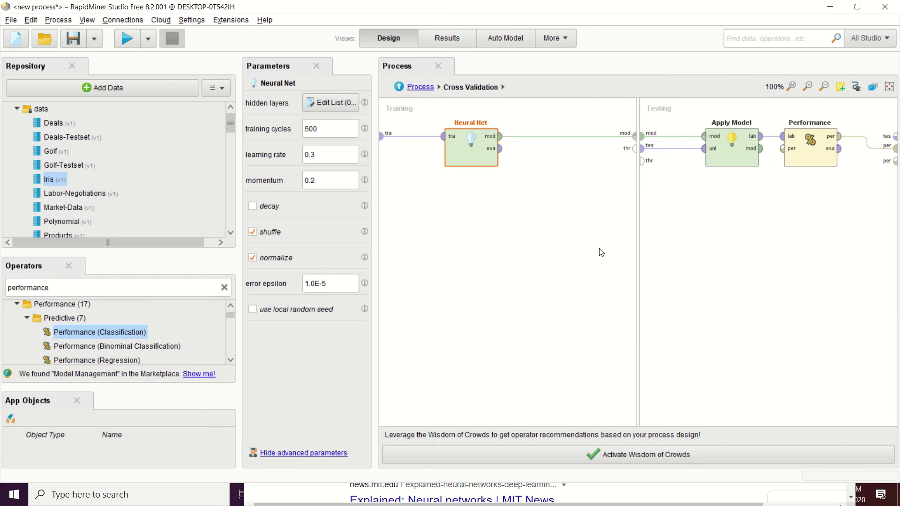
{"action": "left_click", "coordinate": [465, 40]}
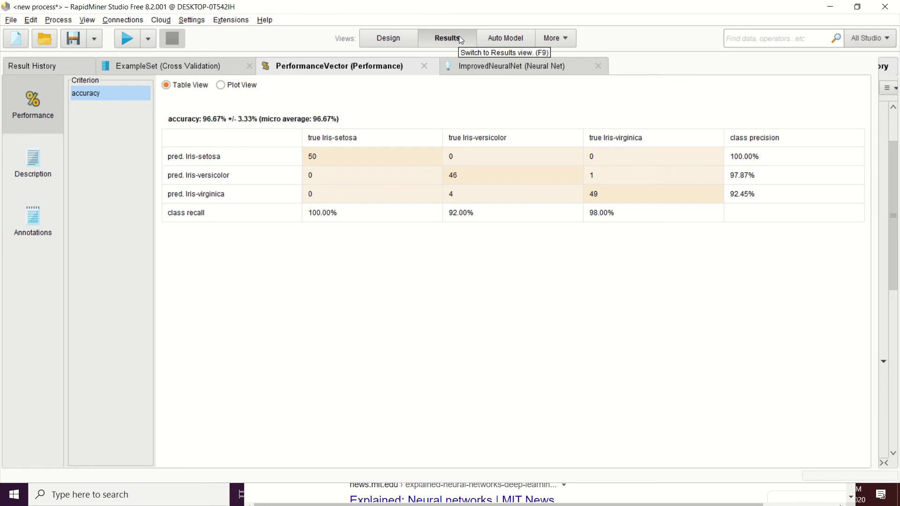
{"action": "left_click", "coordinate": [387, 40]}
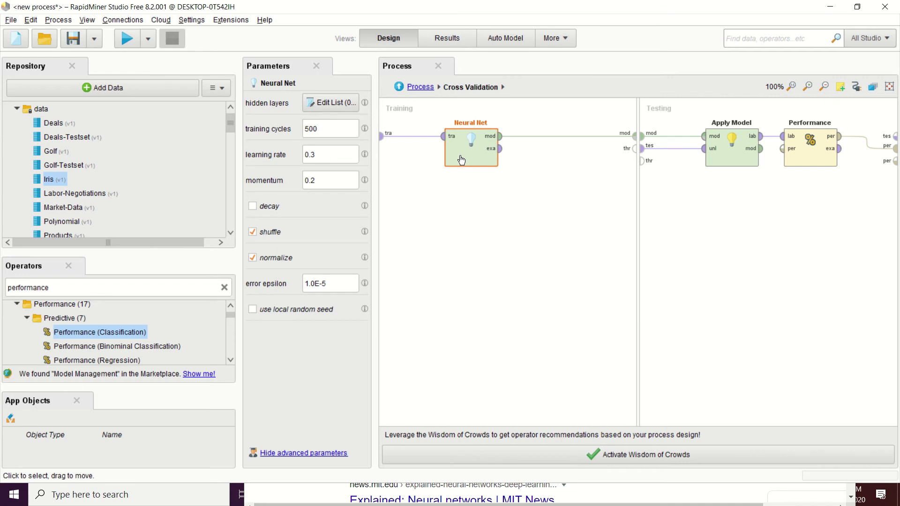
Add two entries named "hidden layer 1" and "hidden layer 2" to Neural Net's hidden layers list.
{"action": "left_click", "coordinate": [336, 106]}
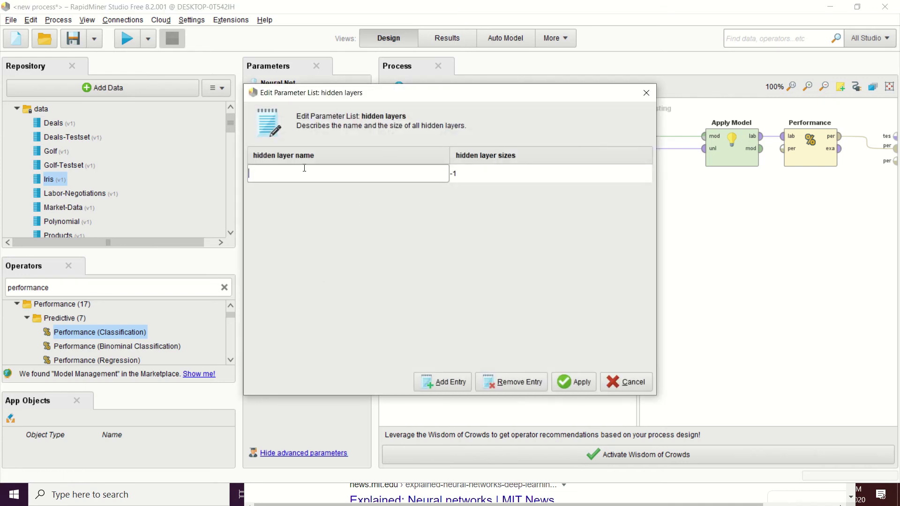
{"action": "type", "text": "hidden"}
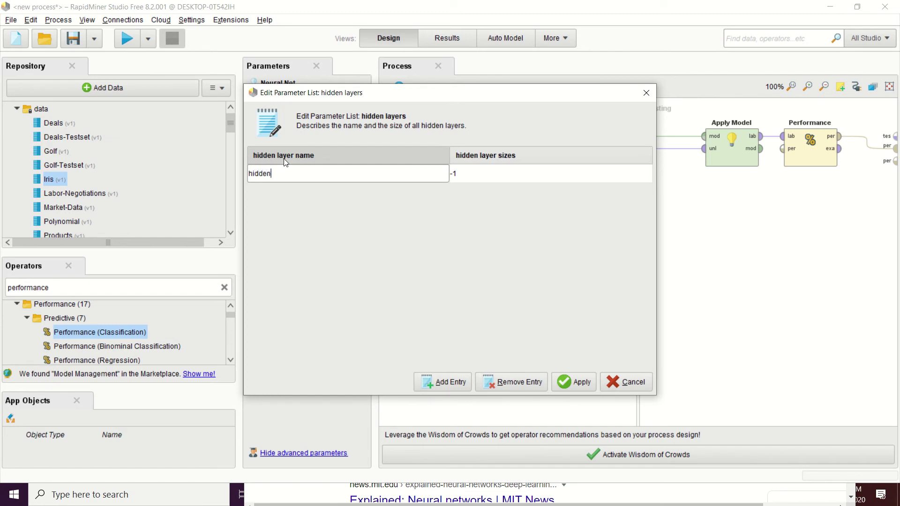
{"action": "type", "text": " layer 1"}
{"action": "left_click", "coordinate": [443, 382]}
{"action": "type", "text": "hinden"}
{"action": "key", "text": "BackSpace"}
{"action": "key", "text": "BackSpace"}
{"action": "key", "text": "BackSpace"}
{"action": "key", "text": "BackSpace"}
{"action": "type", "text": "dden layer 2"}
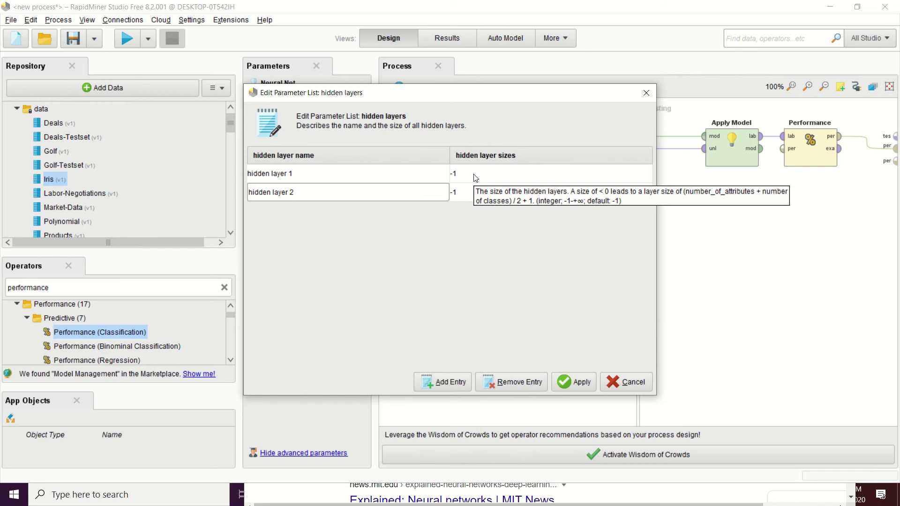
Set the sizes of hidden layers 1 and 2 to 5 each and apply the list.
{"action": "left_click", "coordinate": [474, 175]}
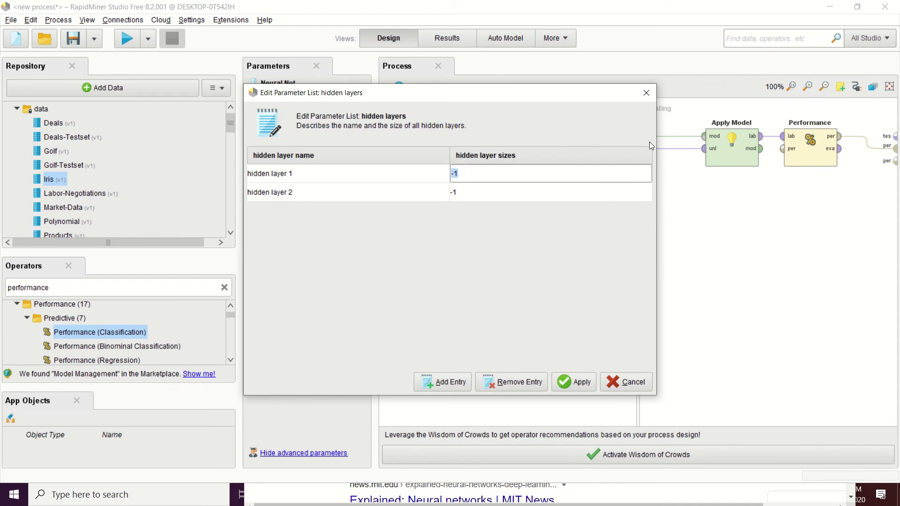
{"action": "type", "text": "5"}
{"action": "left_click", "coordinate": [483, 194]}
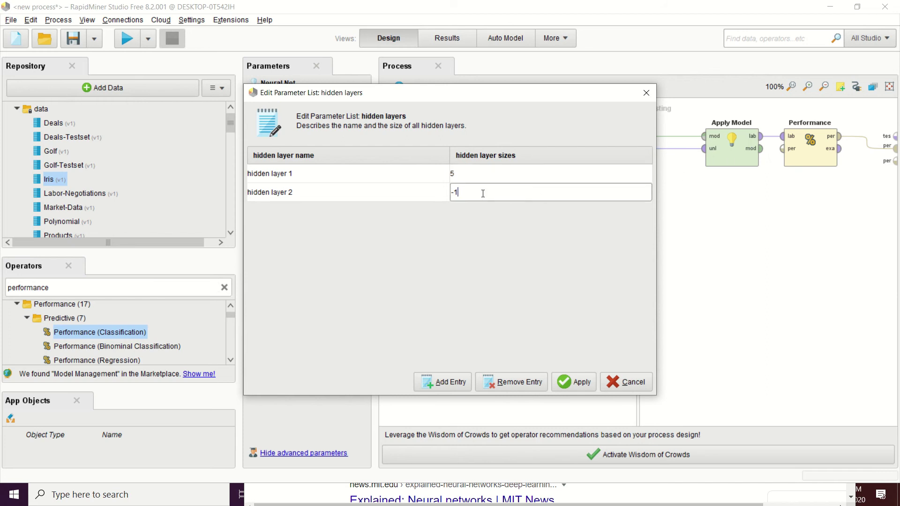
{"action": "key", "text": "BackSpace"}
{"action": "key", "text": "BackSpace"}
{"action": "type", "text": "5"}
{"action": "left_click", "coordinate": [575, 384]}
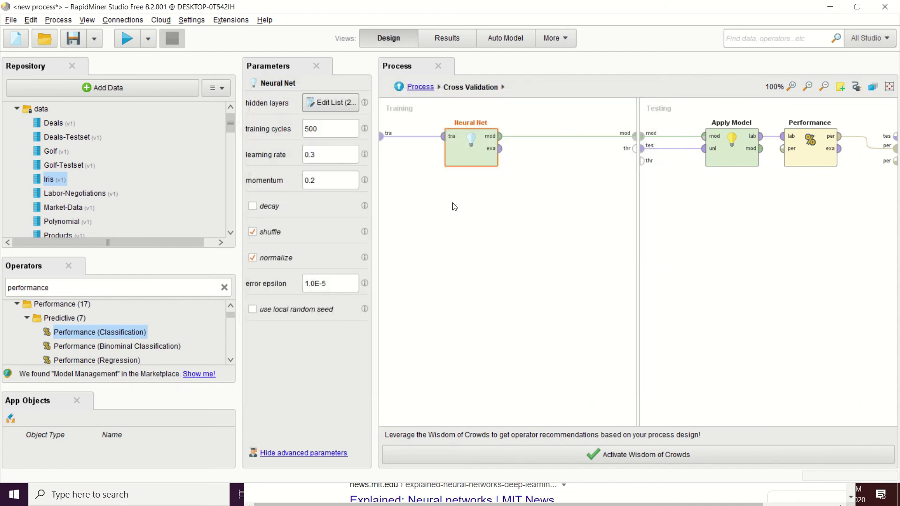
Run the process, expand the newest run's entry, and remove the single-hidden-layer run from the result history.
{"action": "left_click", "coordinate": [124, 37]}
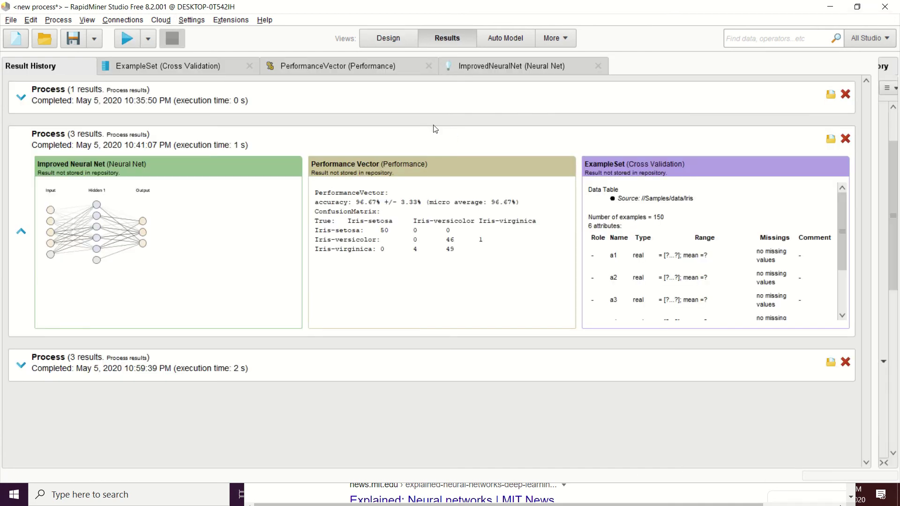
{"action": "left_click", "coordinate": [387, 375]}
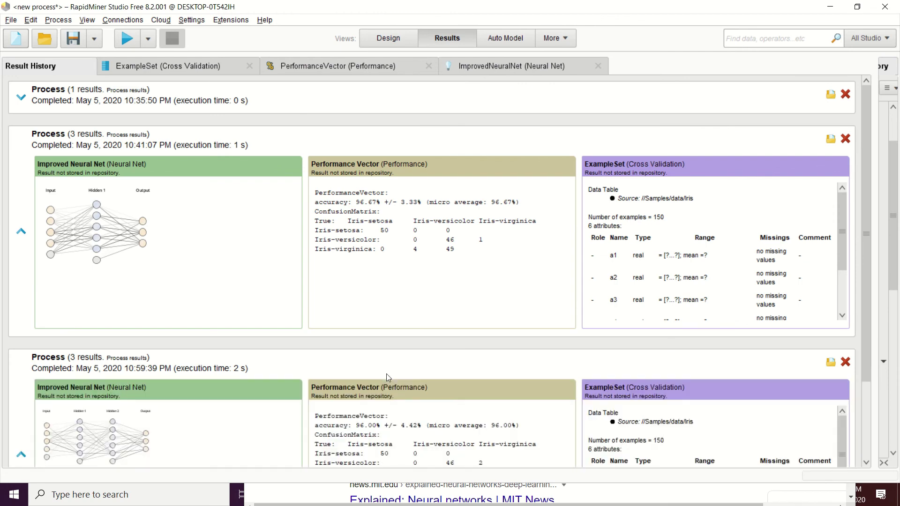
{"action": "scroll", "coordinate": [387, 370], "scroll_direction": "down", "scroll_amount": 2}
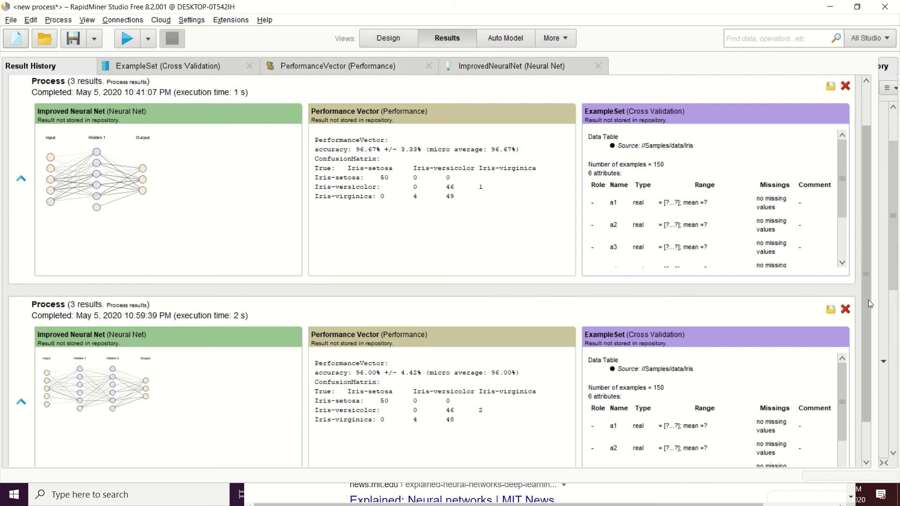
{"action": "left_click", "coordinate": [845, 86]}
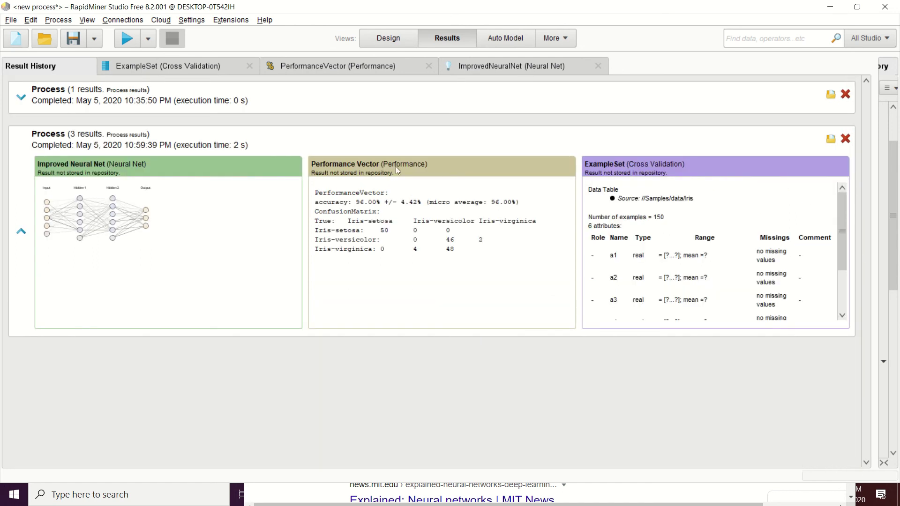
Set the sizes of both of Neural Net's hidden layers to 10 and apply the list.
{"action": "left_click", "coordinate": [388, 39]}
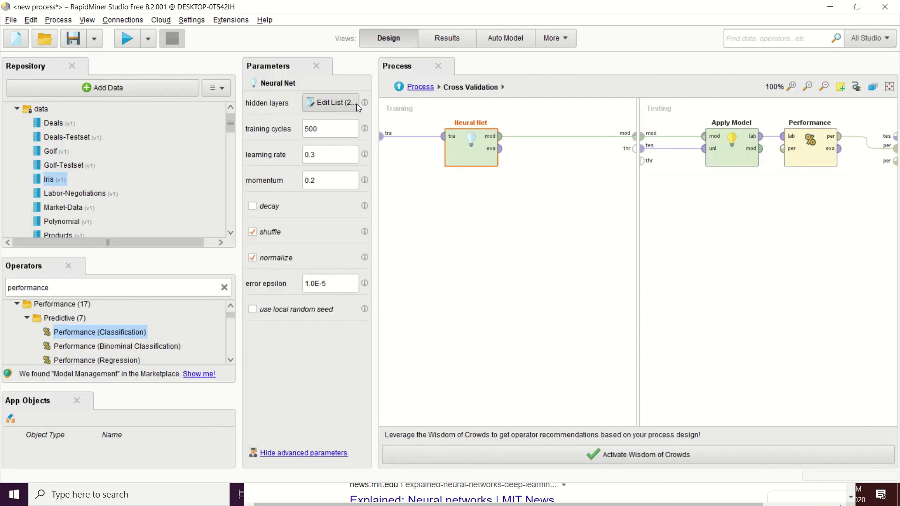
{"action": "left_click", "coordinate": [331, 106]}
{"action": "double_click", "coordinate": [467, 174]}
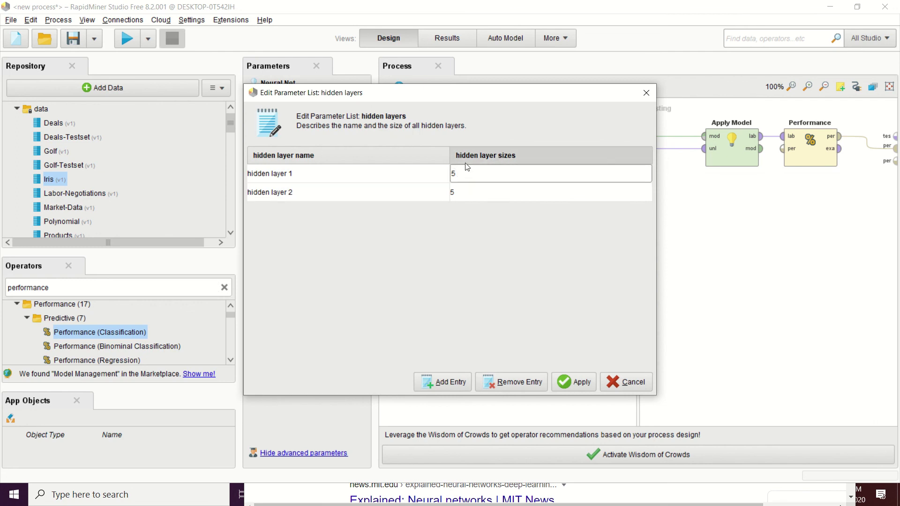
{"action": "key", "text": "BackSpace"}
{"action": "type", "text": "10"}
{"action": "double_click", "coordinate": [471, 192]}
{"action": "key", "text": "BackSpace"}
{"action": "type", "text": "10"}
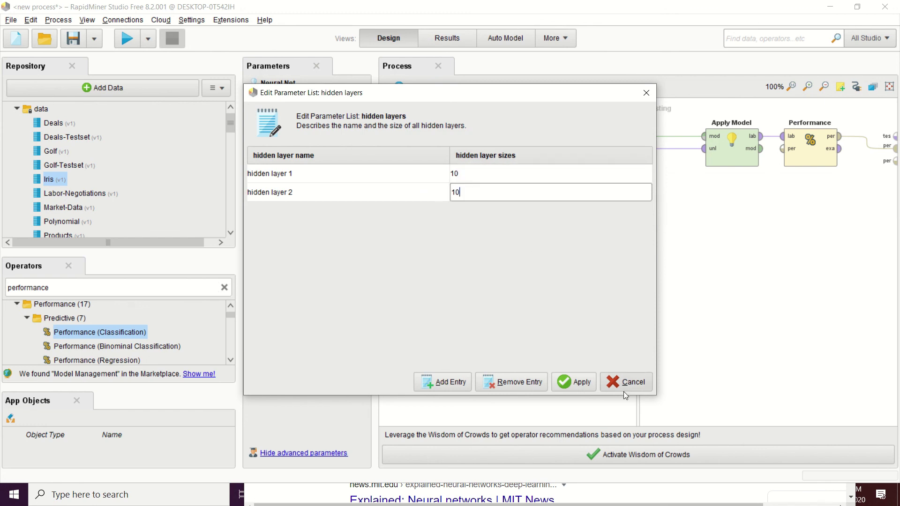
{"action": "left_click", "coordinate": [574, 382]}
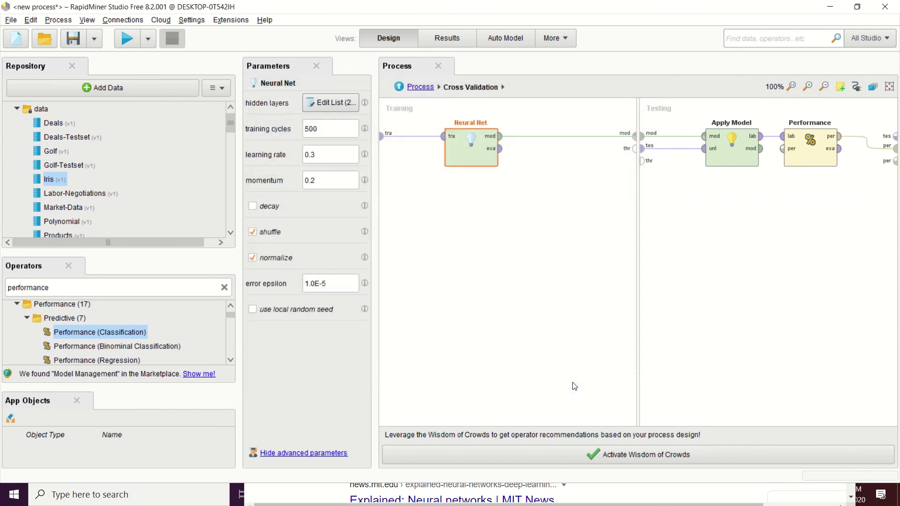
Run the process and expand the newest run to compare its accuracy and network diagram with the previous run's.
{"action": "left_click", "coordinate": [126, 38]}
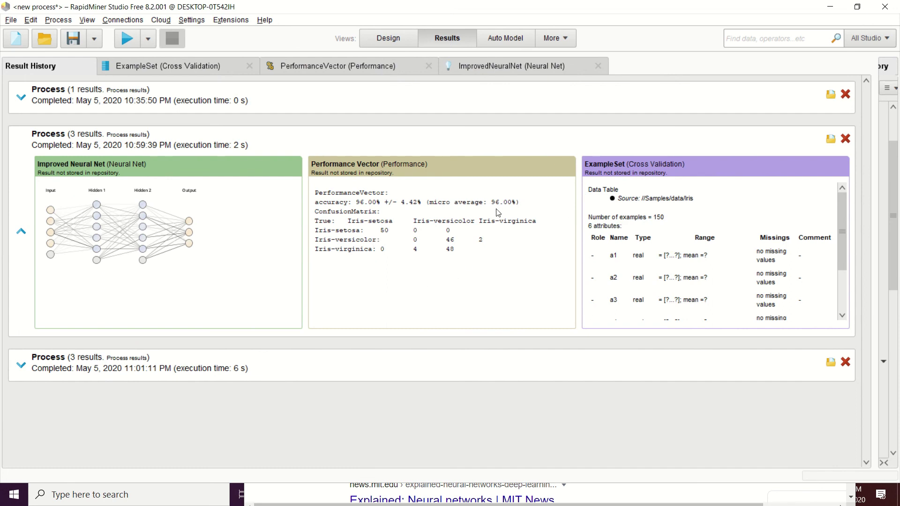
{"action": "left_click", "coordinate": [368, 370]}
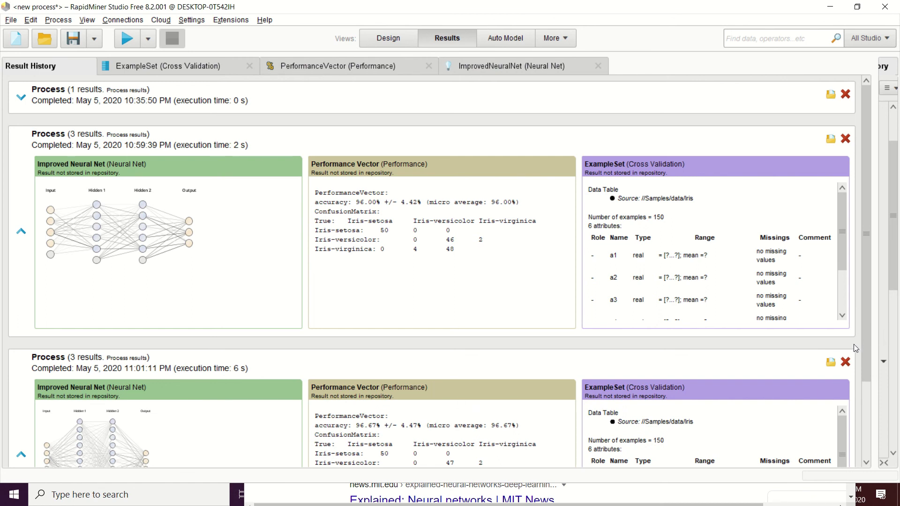
{"action": "left_click_drag", "start_coordinate": [864, 358], "coordinate": [864, 401]}
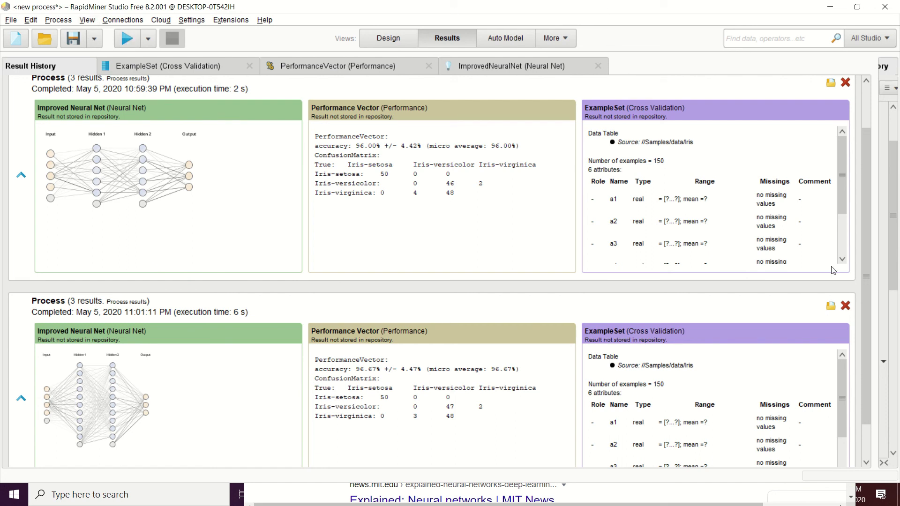
Add a third entry named "hidden layer 3" with size 10 to Neural Net's hidden layers and apply the list.
{"action": "left_click", "coordinate": [377, 41]}
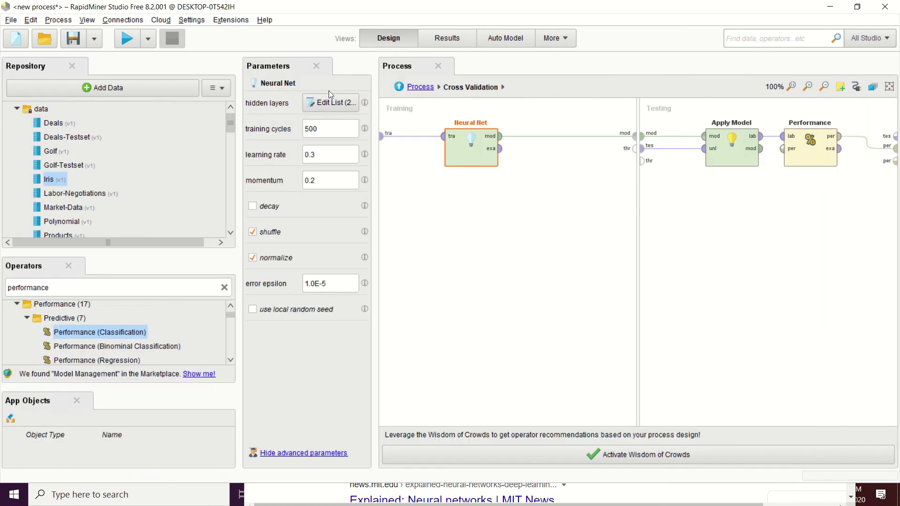
{"action": "left_click", "coordinate": [325, 107]}
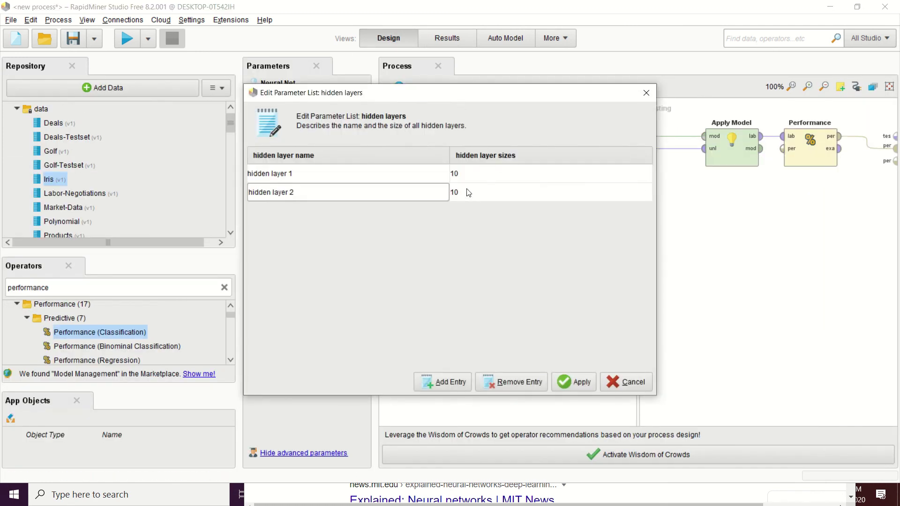
{"action": "left_click", "coordinate": [449, 382]}
{"action": "type", "text": "hidden layer 3"}
{"action": "left_click", "coordinate": [475, 212]}
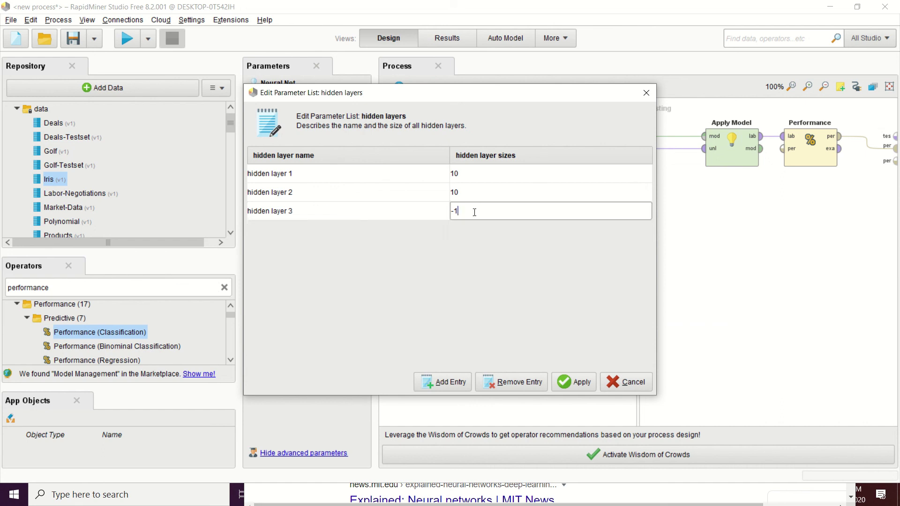
{"action": "key", "text": "BackSpace"}
{"action": "key", "text": "BackSpace"}
{"action": "type", "text": "10"}
{"action": "left_click", "coordinate": [573, 381]}
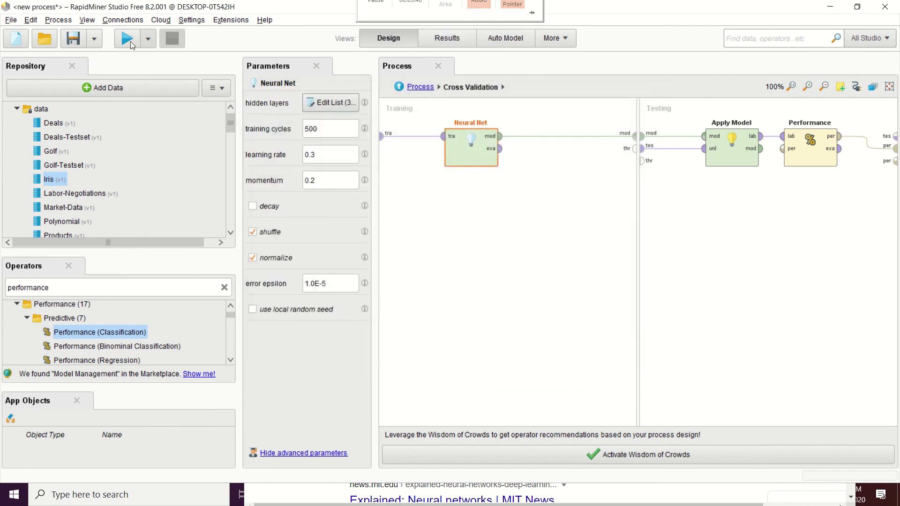
Run the process with three hidden layers, compare the results with the two-layer run, and return to the process design.
{"action": "left_click", "coordinate": [125, 42]}
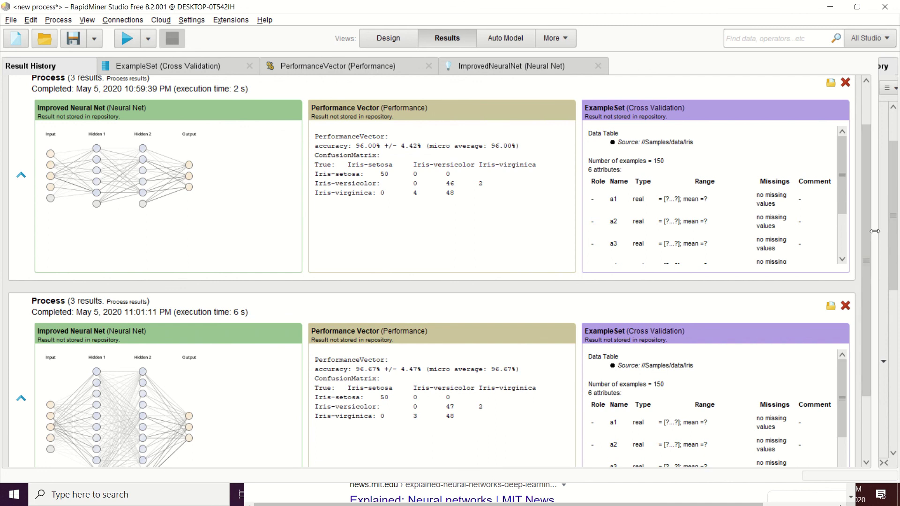
{"action": "left_click_drag", "start_coordinate": [865, 255], "coordinate": [866, 324]}
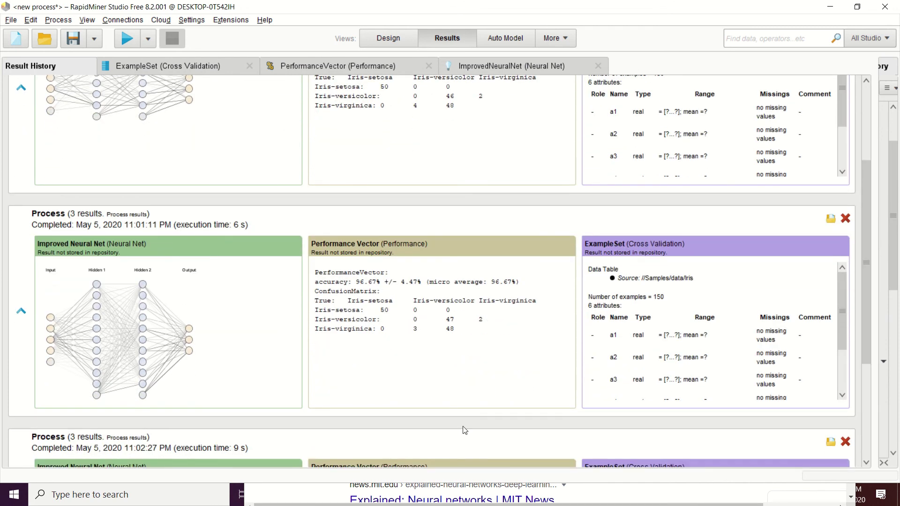
{"action": "scroll", "coordinate": [463, 428], "scroll_direction": "down", "scroll_amount": 3}
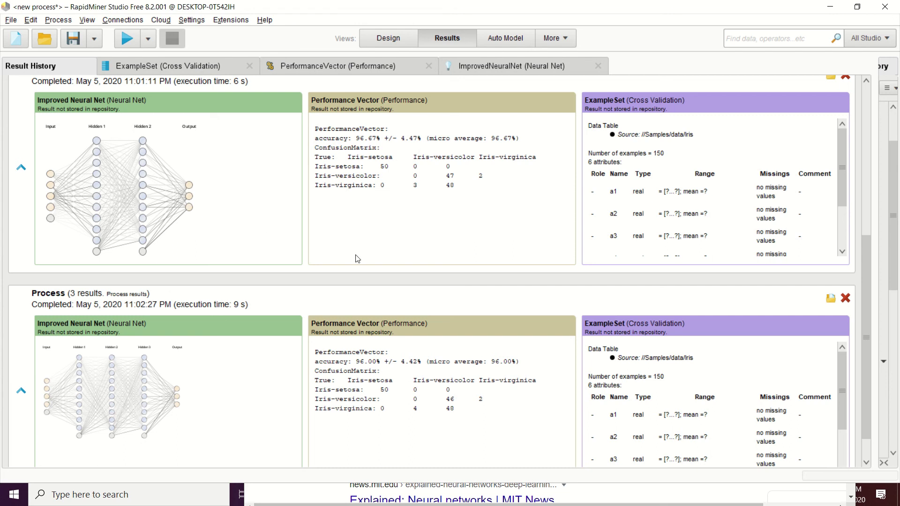
{"action": "key", "text": "F8"}
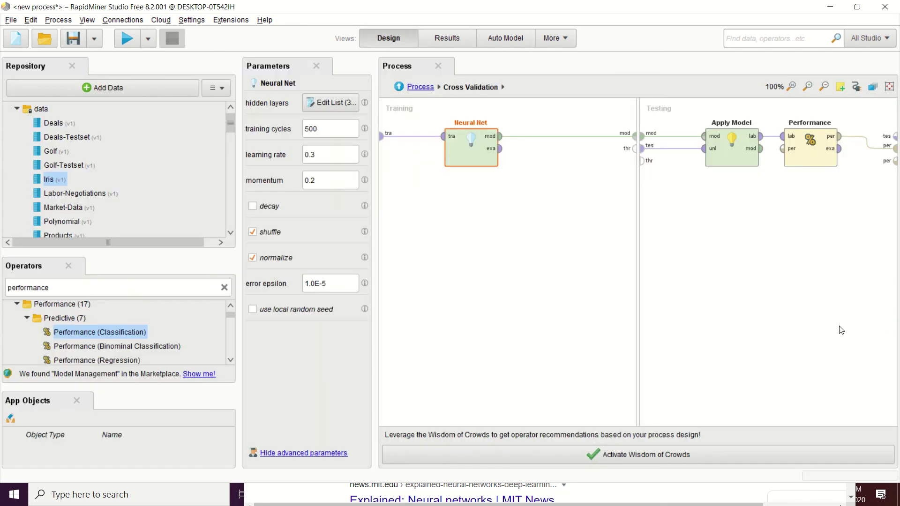